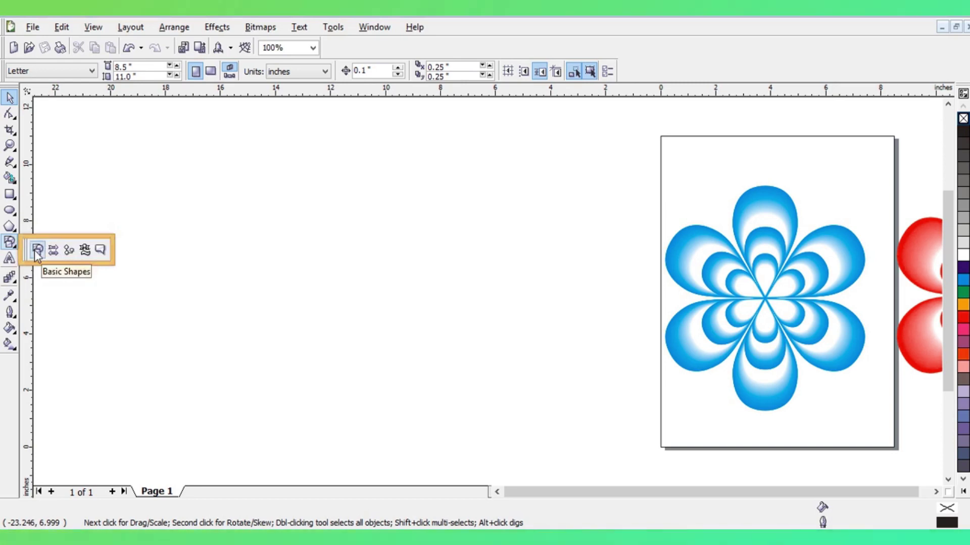
Draw a teardrop basic shape about 4.2 by 6.6 inches in the empty area beside the page.
click(37, 251)
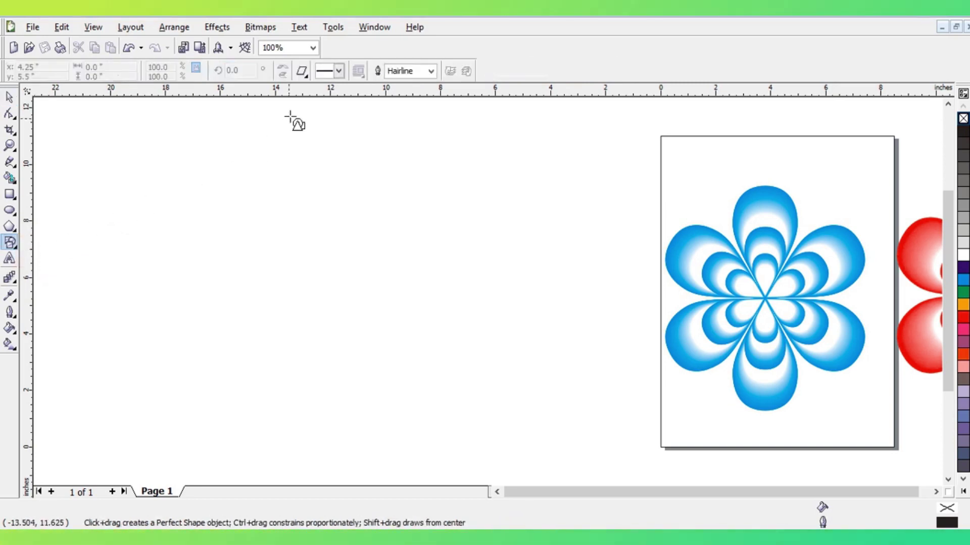
click(302, 71)
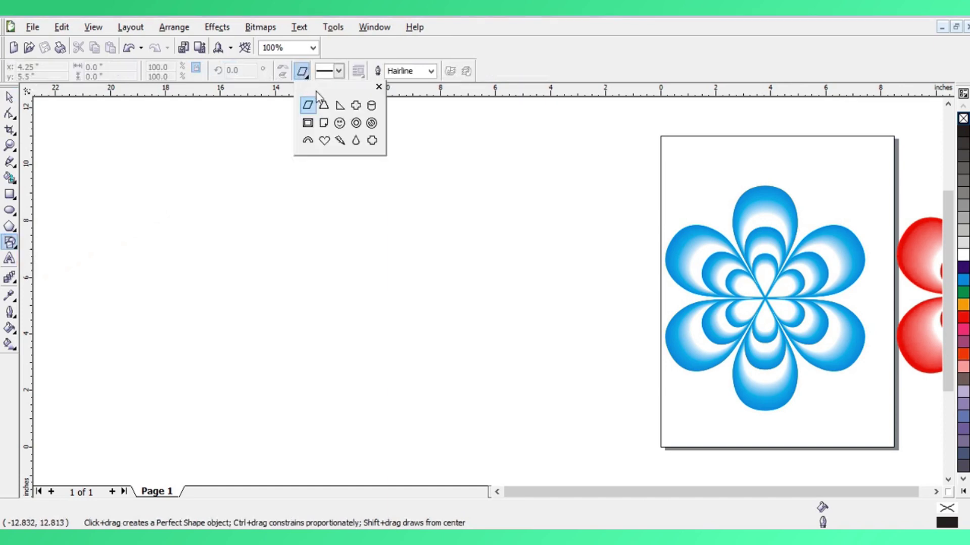
click(356, 141)
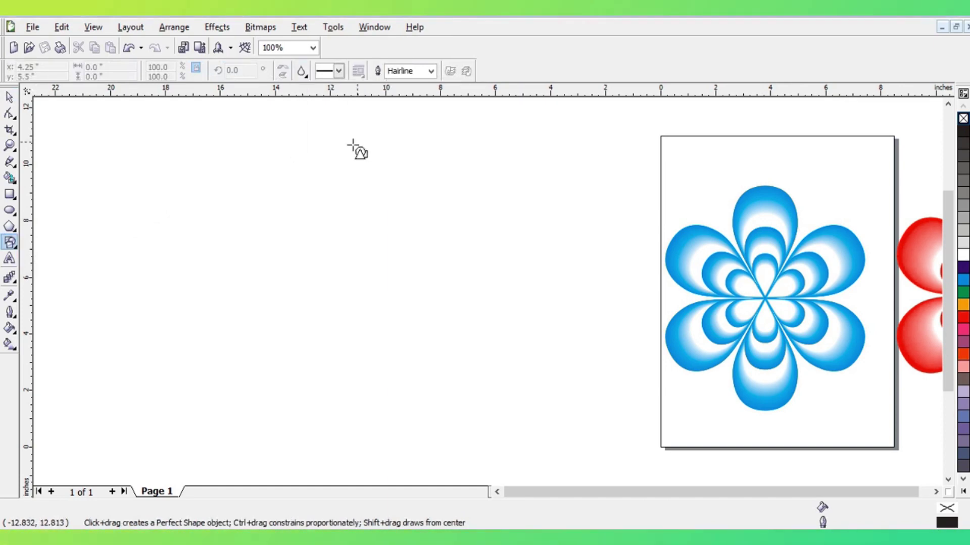
click(302, 71)
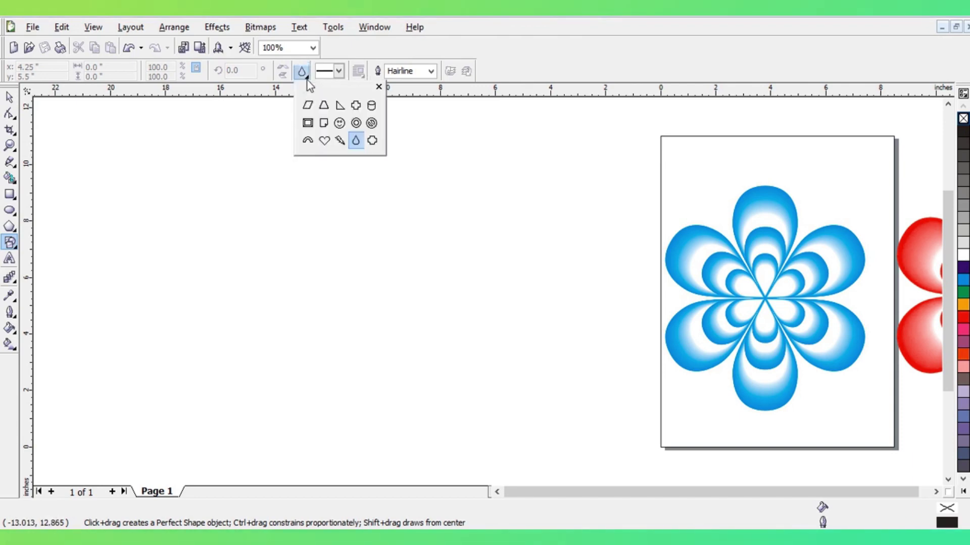
click(356, 141)
drag(292, 156, 399, 324)
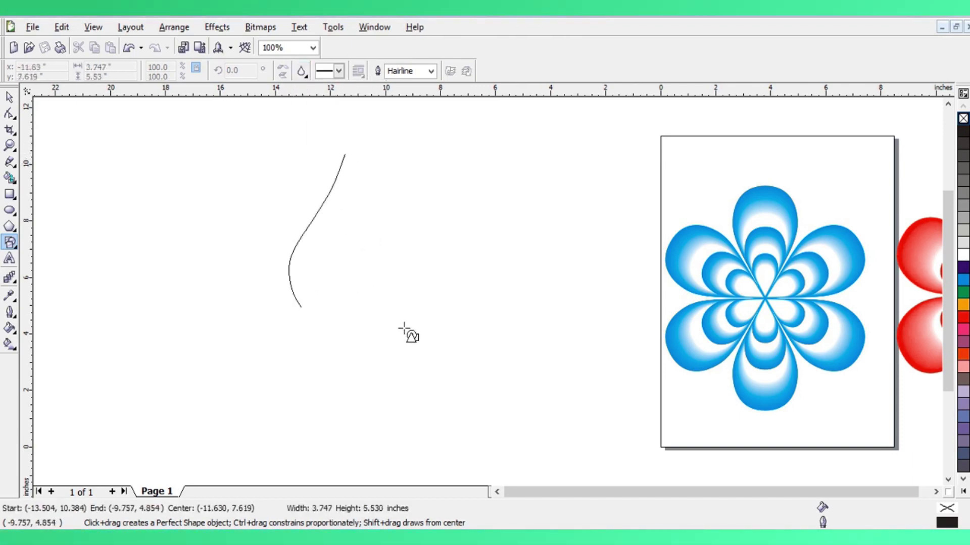
drag(413, 355, 405, 341)
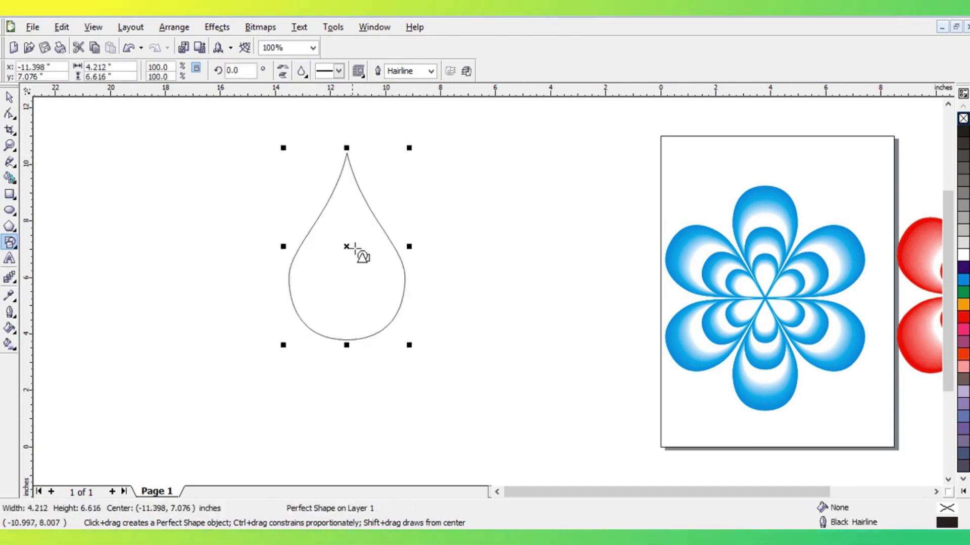
key(space)
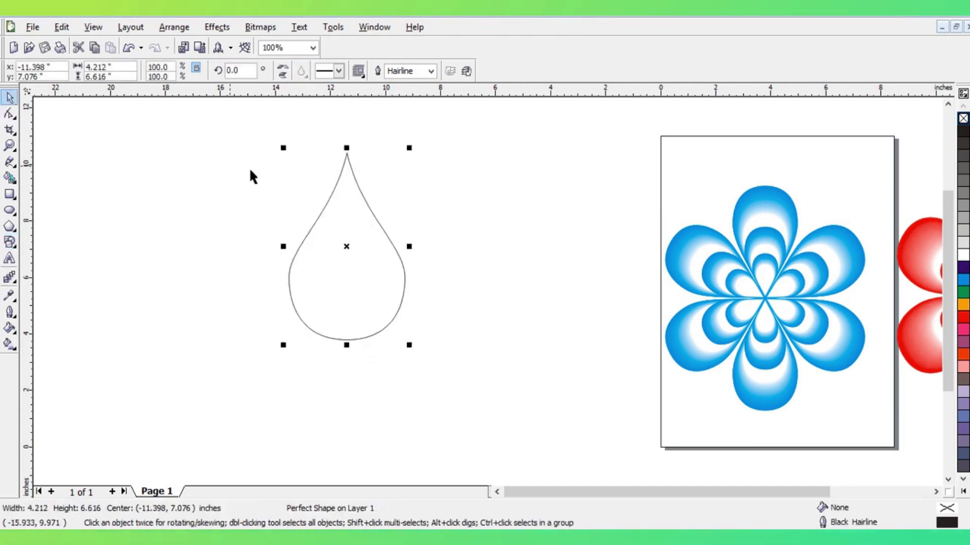
Mirror the teardrop vertically so that its point faces down.
click(282, 76)
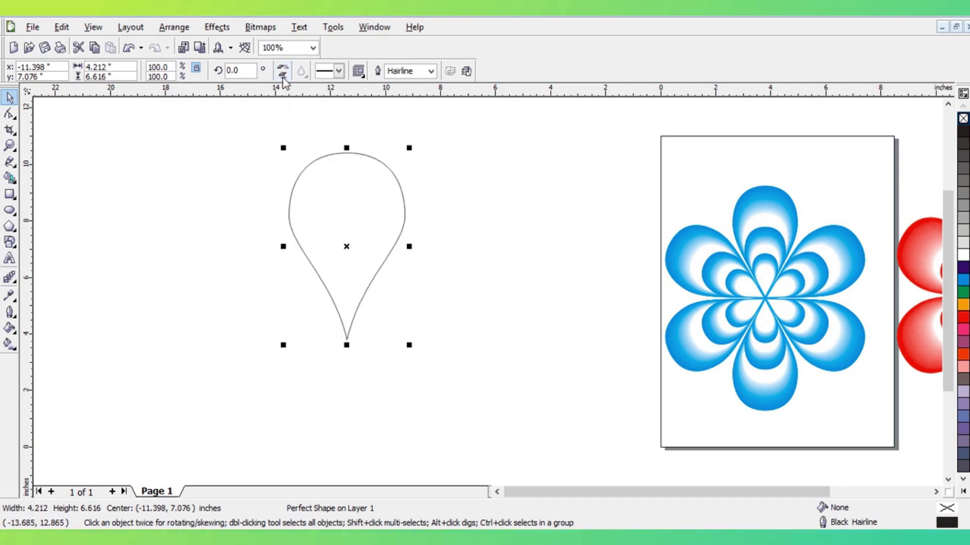
click(482, 228)
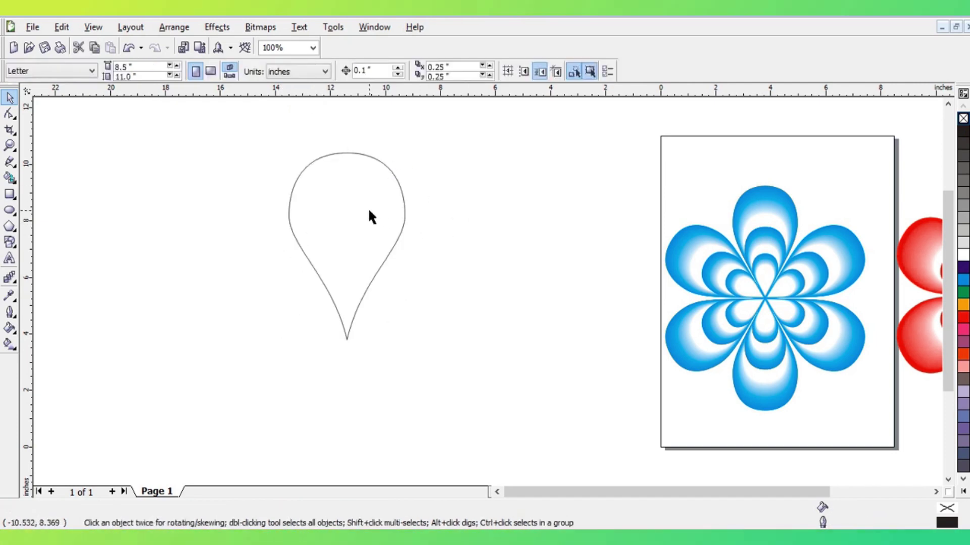
click(350, 201)
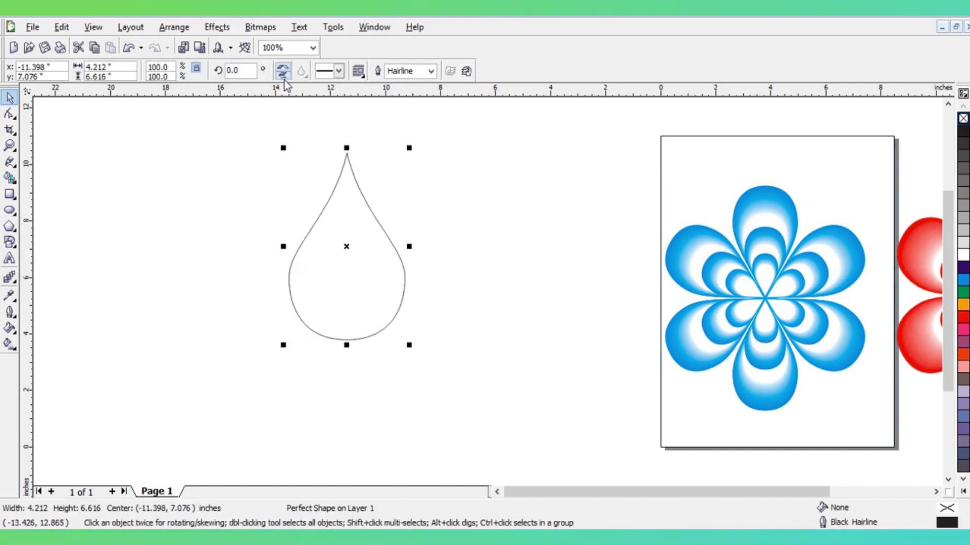
click(282, 75)
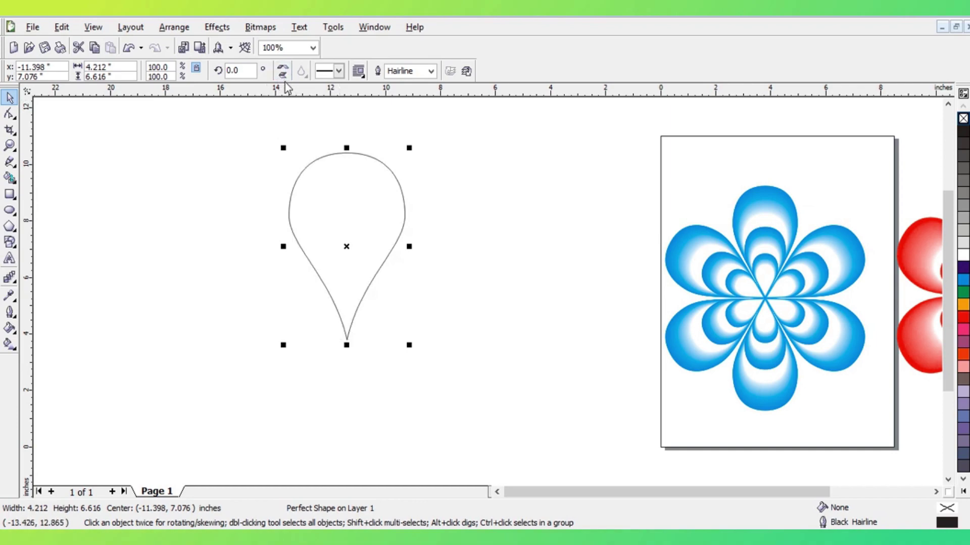
Convert the mirrored teardrop to curves.
click(347, 183)
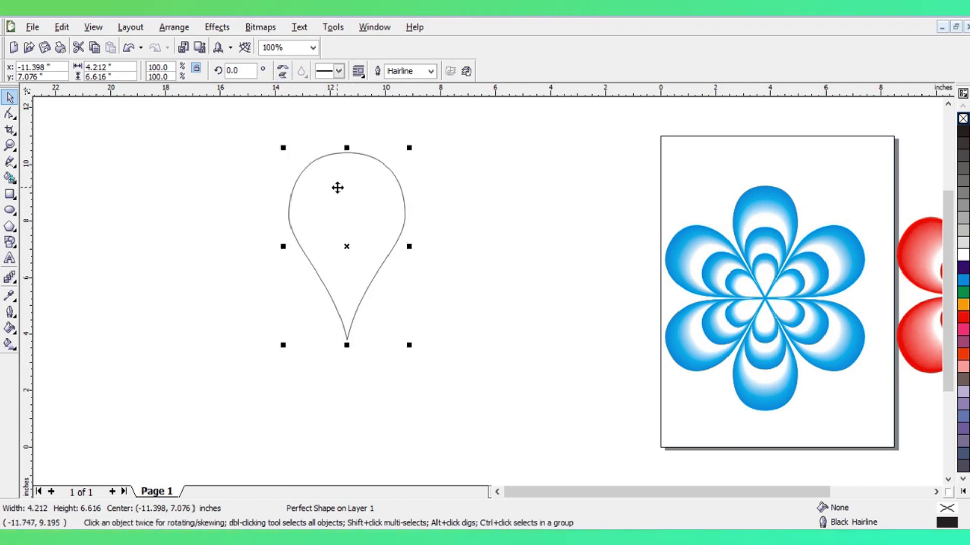
right_click(338, 191)
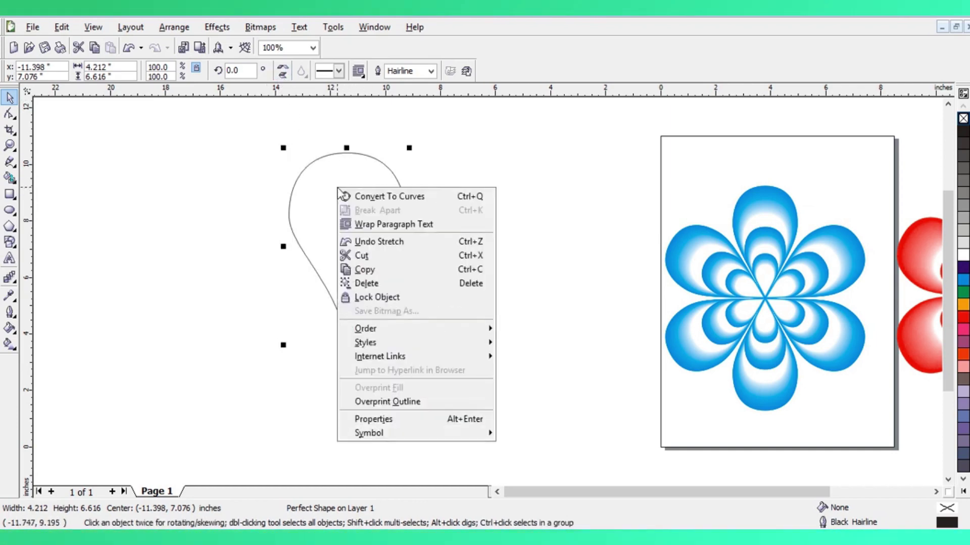
click(382, 197)
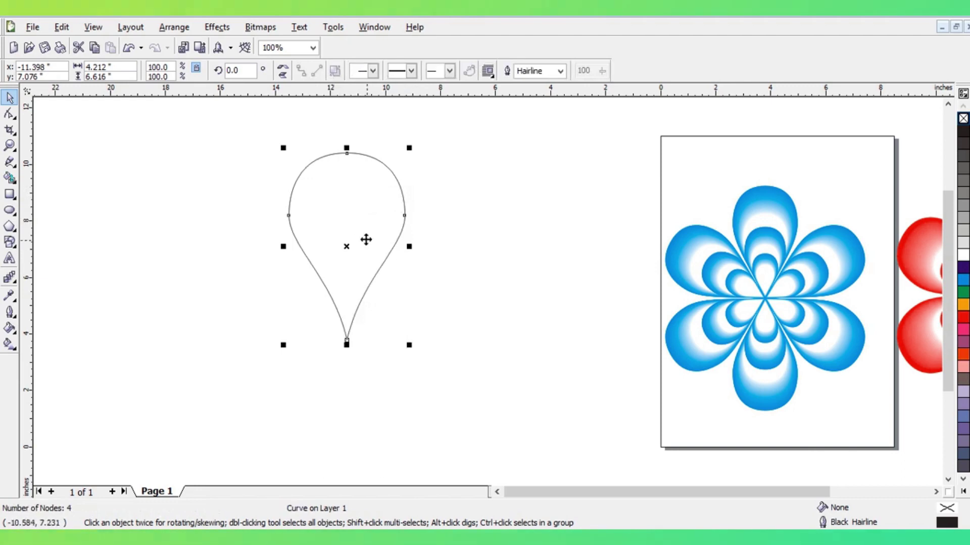
right_click(326, 191)
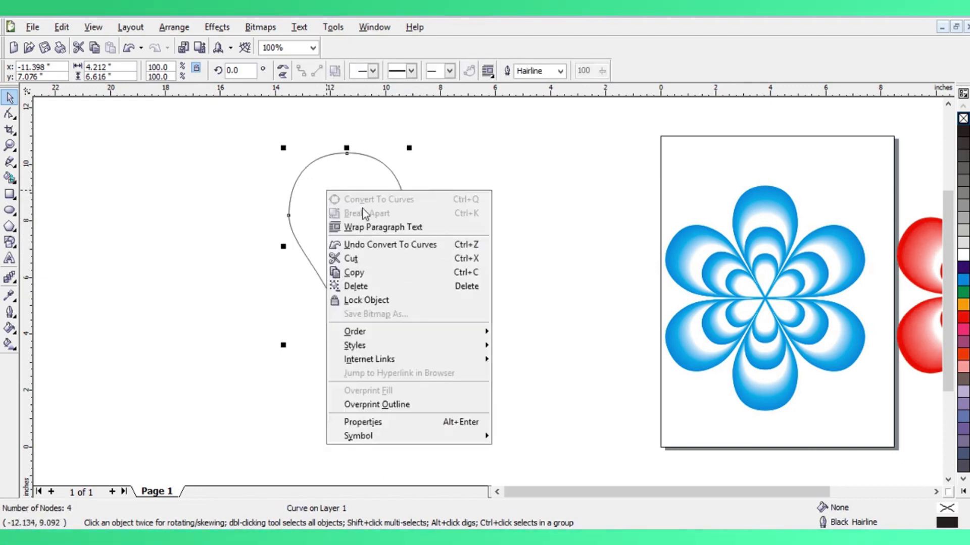
click(315, 180)
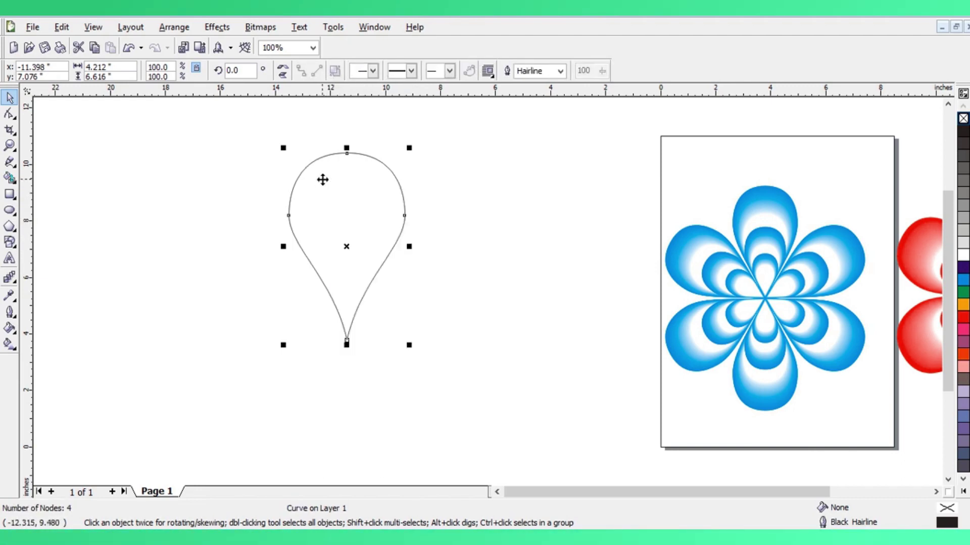
right_click(323, 179)
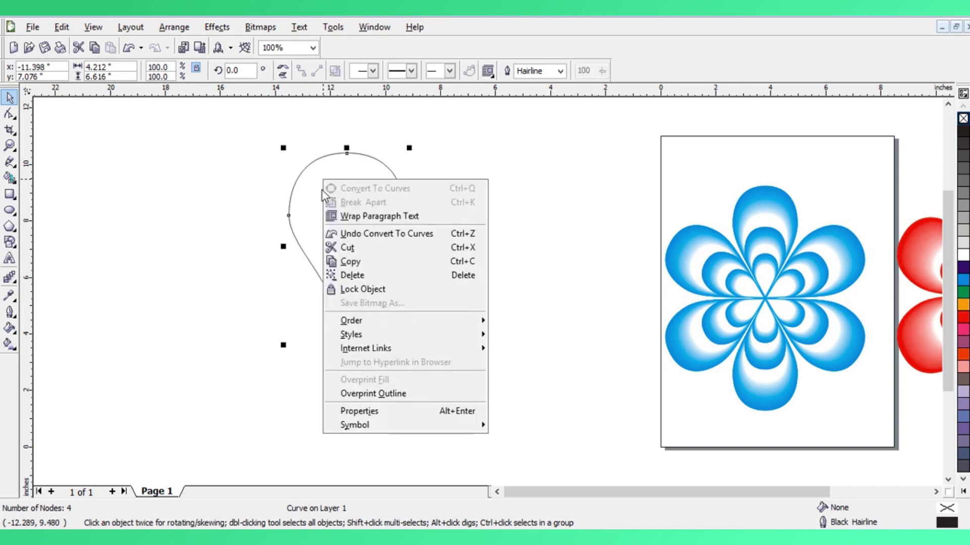
click(321, 191)
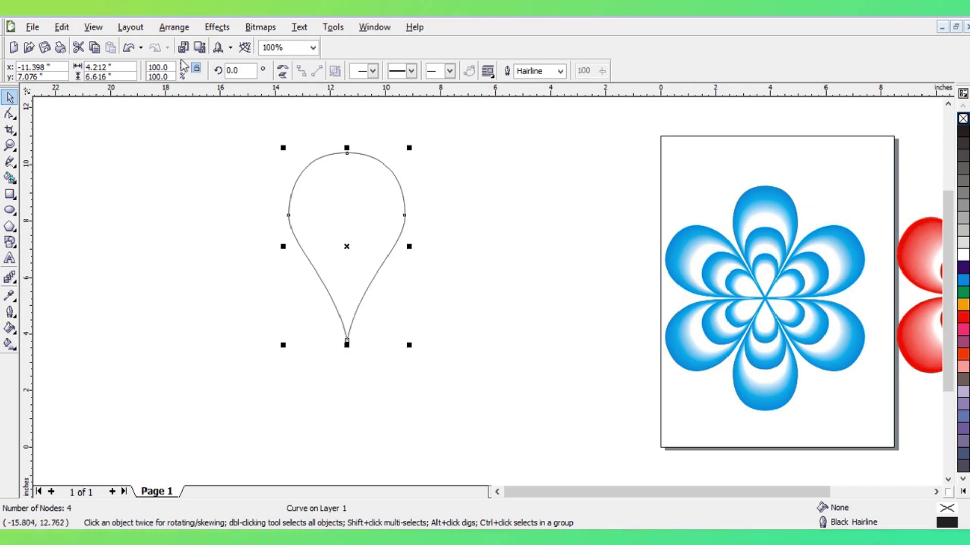
click(173, 26)
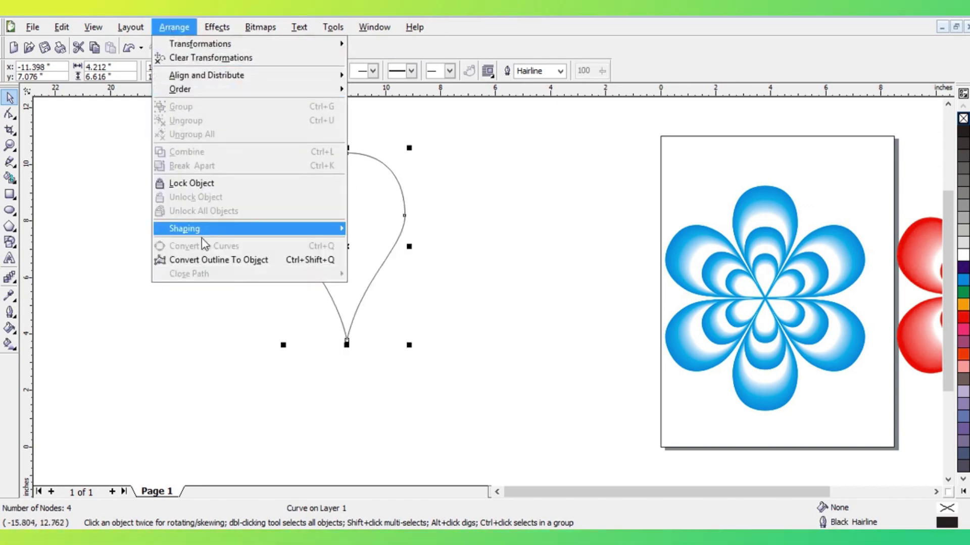
mouse_move(205, 244)
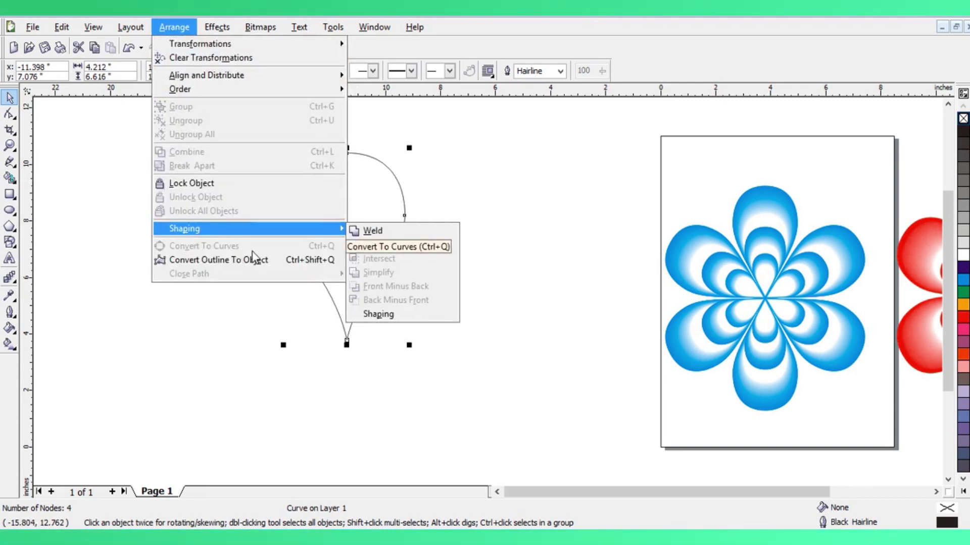
click(395, 189)
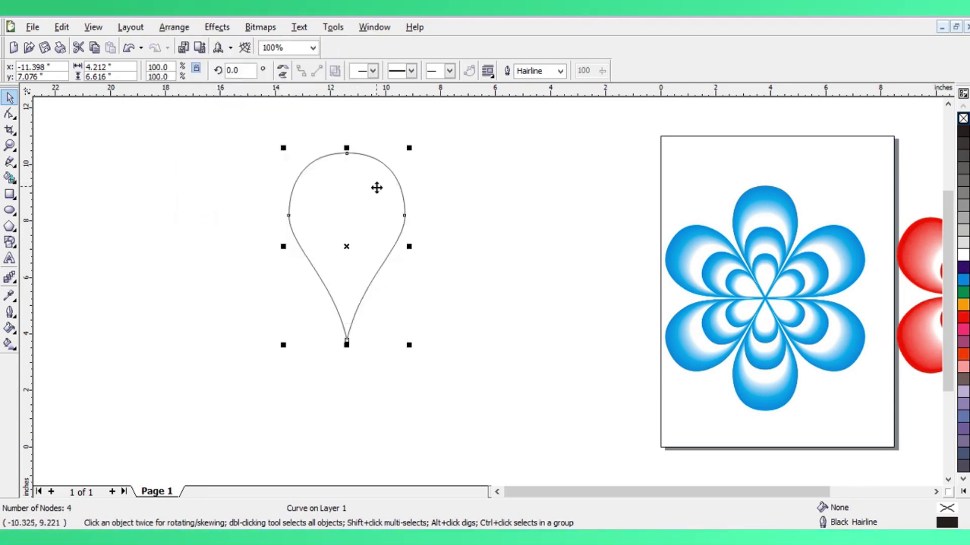
Move the bottom cusp node's two curve handles outward so the teardrop's lower sides run nearly straight to the point.
click(11, 116)
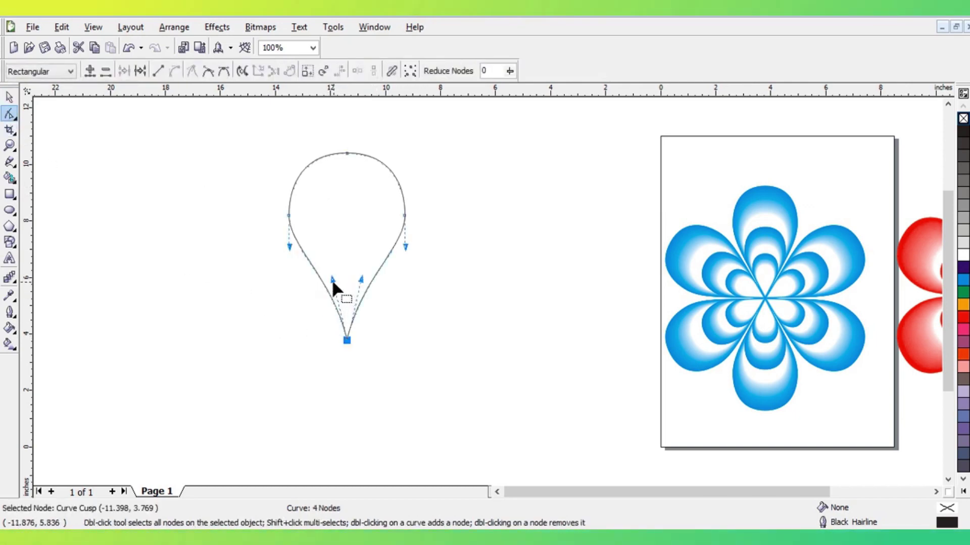
drag(330, 280, 378, 291)
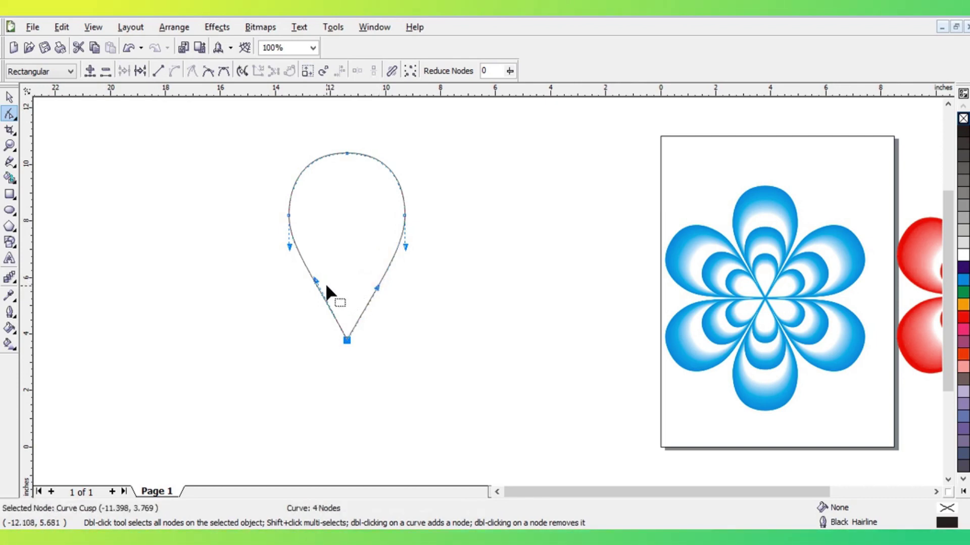
mouse_move(316, 283)
mouse_down()
mouse_move(310, 277)
mouse_move(312, 286)
mouse_up()
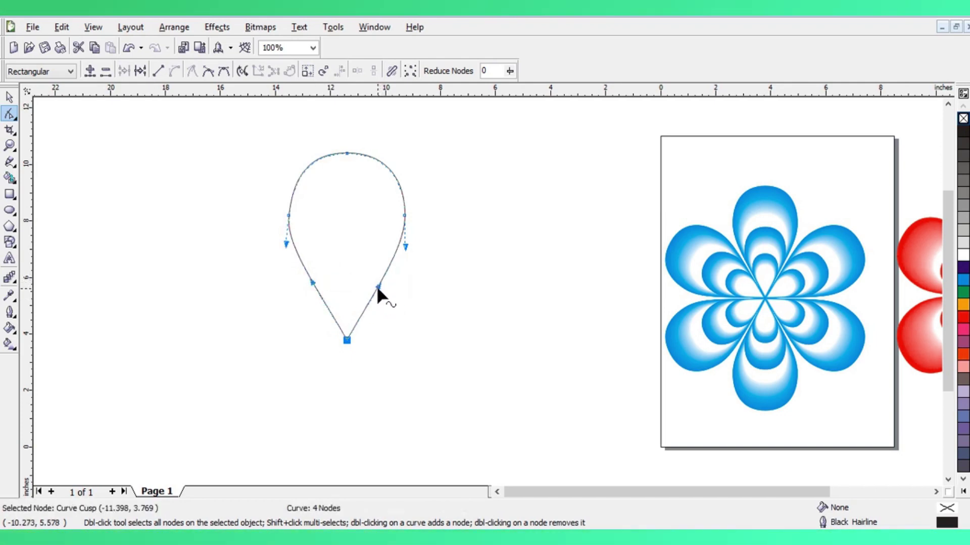
click(286, 244)
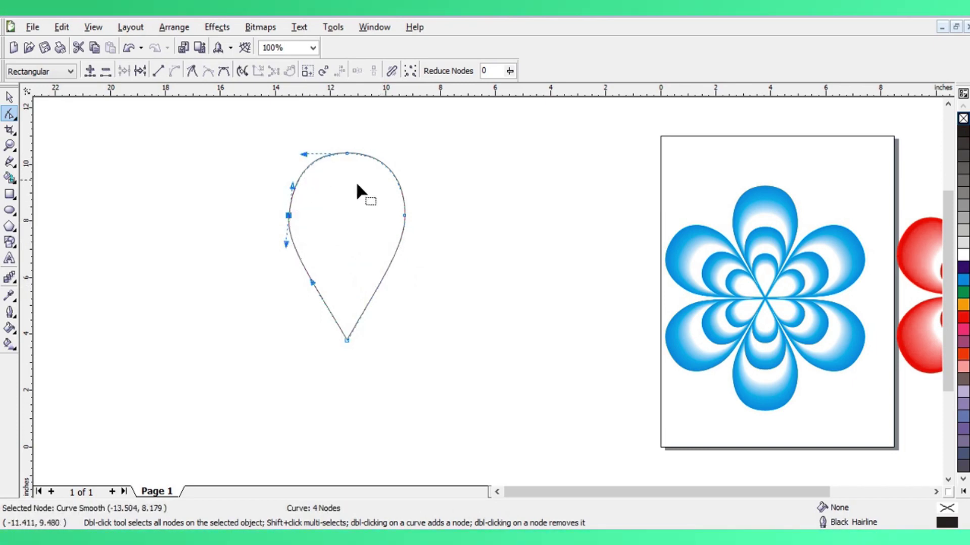
click(348, 339)
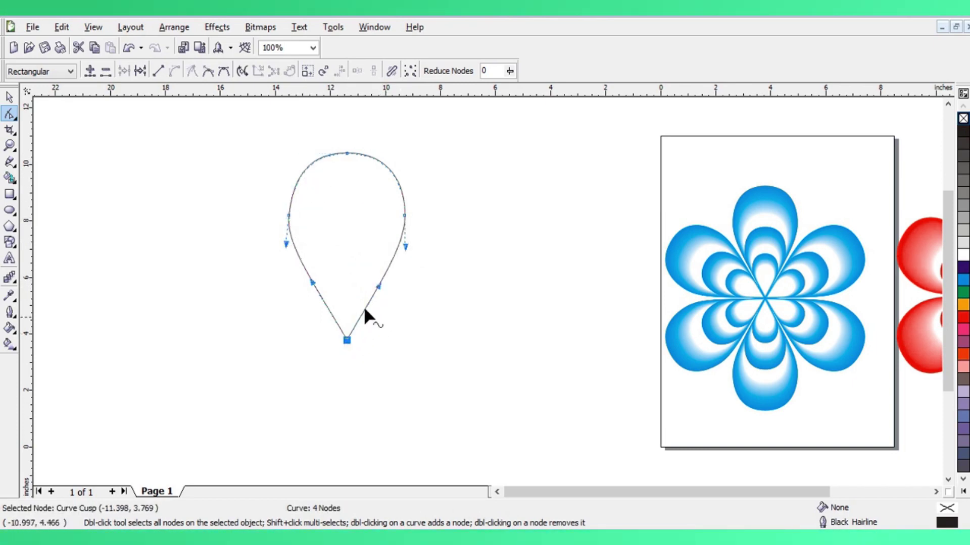
drag(380, 284, 367, 259)
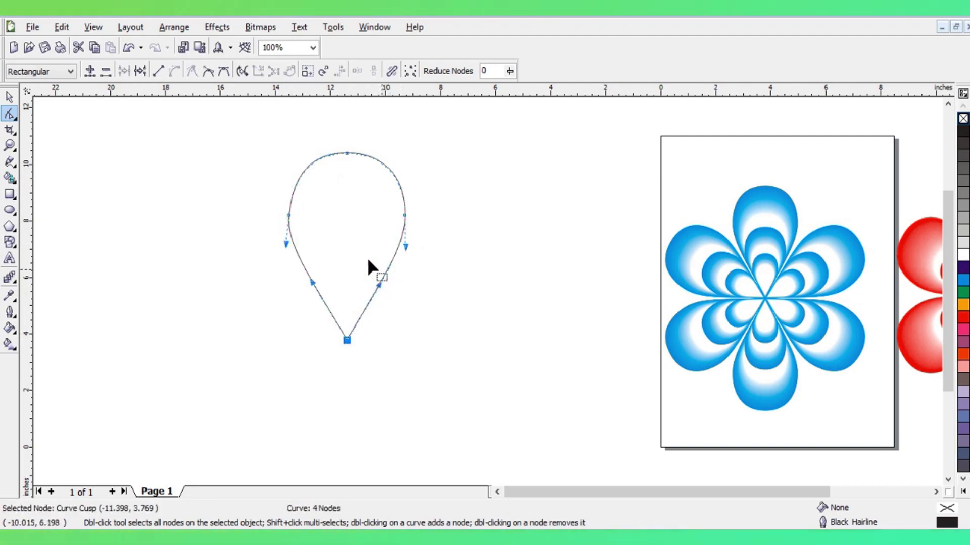
Create a concentric copy of the teardrop inside the original, scaled to about 57.9%.
click(9, 97)
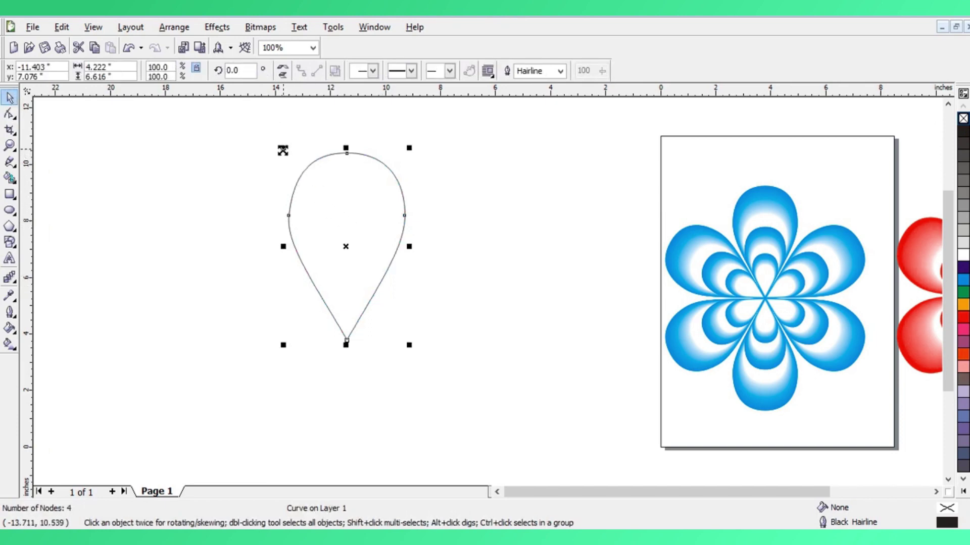
drag(283, 151, 311, 172)
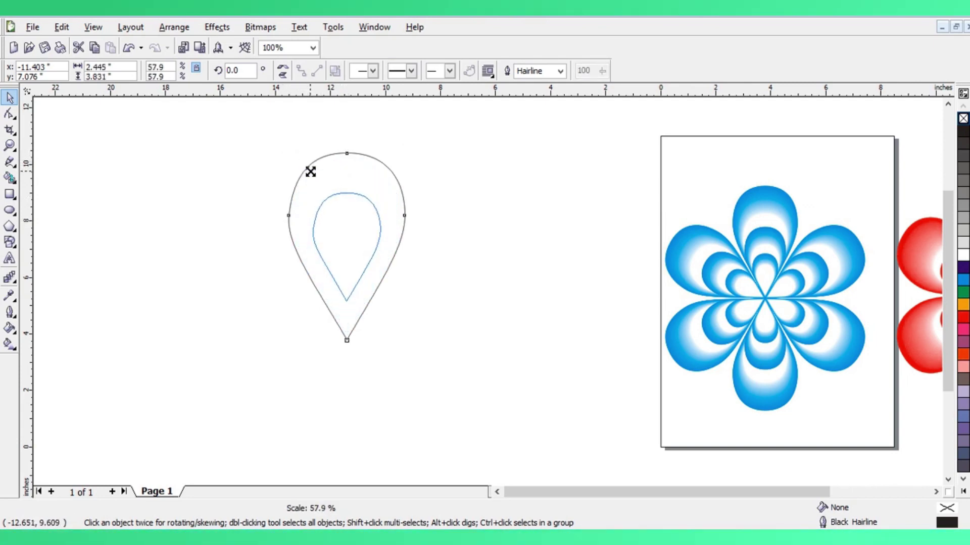
drag(311, 172, 310, 172)
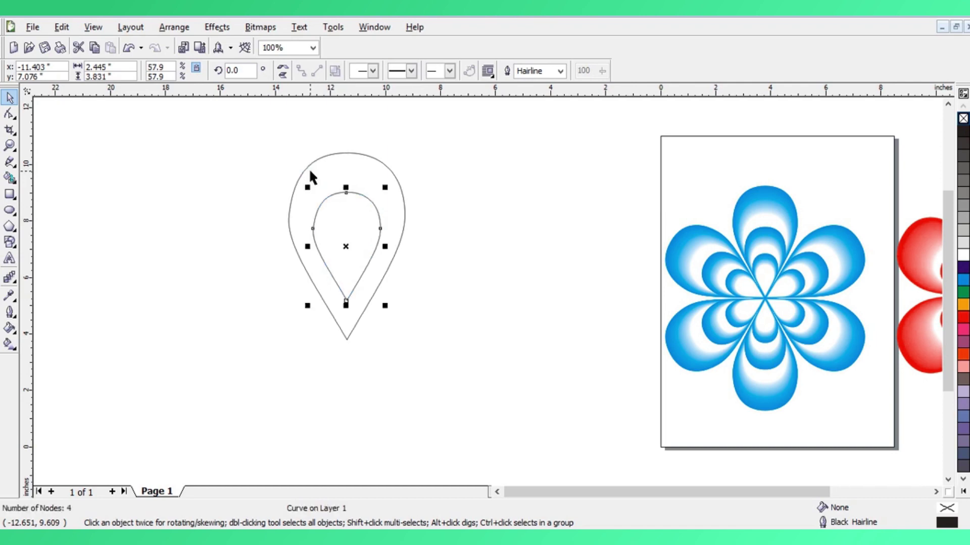
click(486, 287)
Fill the inner teardrop with white and the outer teardrop with blue.
click(340, 222)
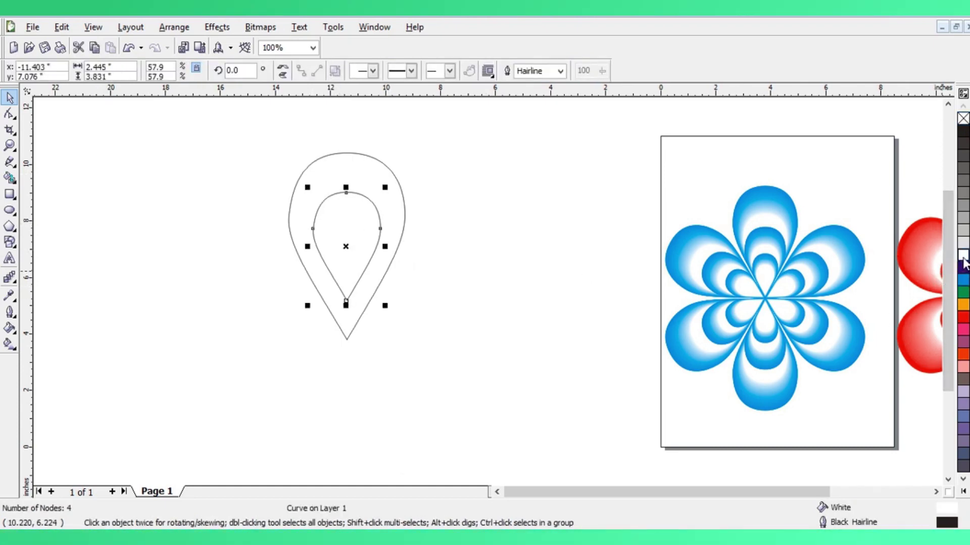
click(498, 241)
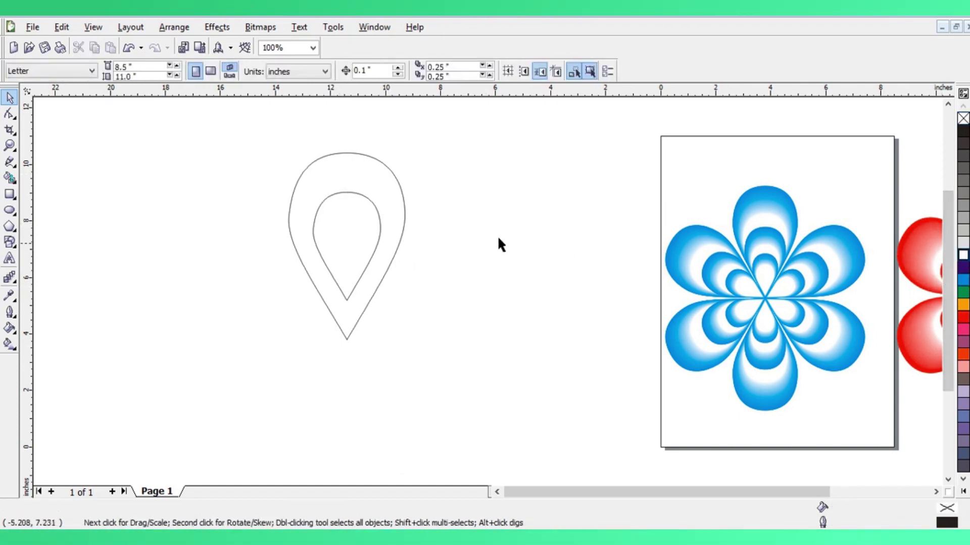
click(397, 198)
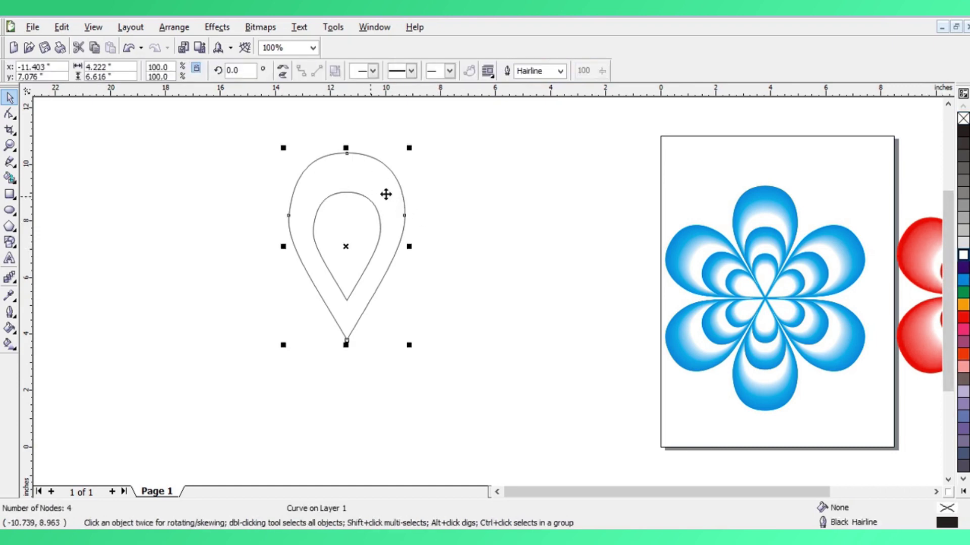
click(963, 281)
click(560, 254)
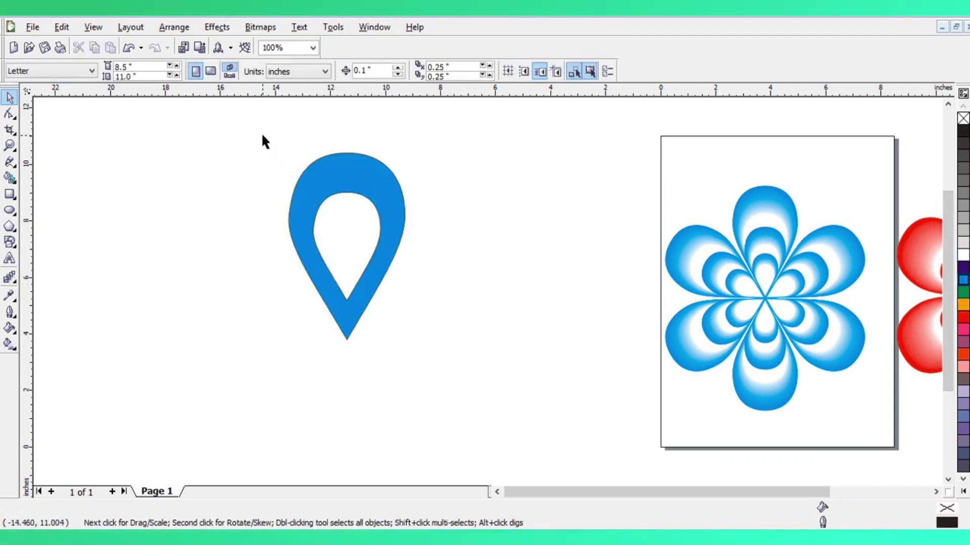
Remove the outlines from both the blue and white teardrops.
drag(478, 374, 478, 378)
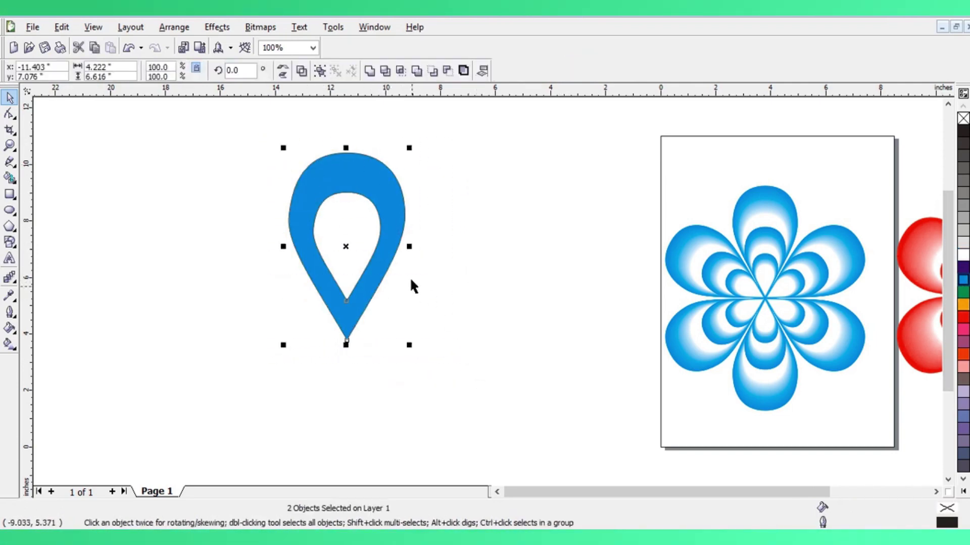
right_click(962, 119)
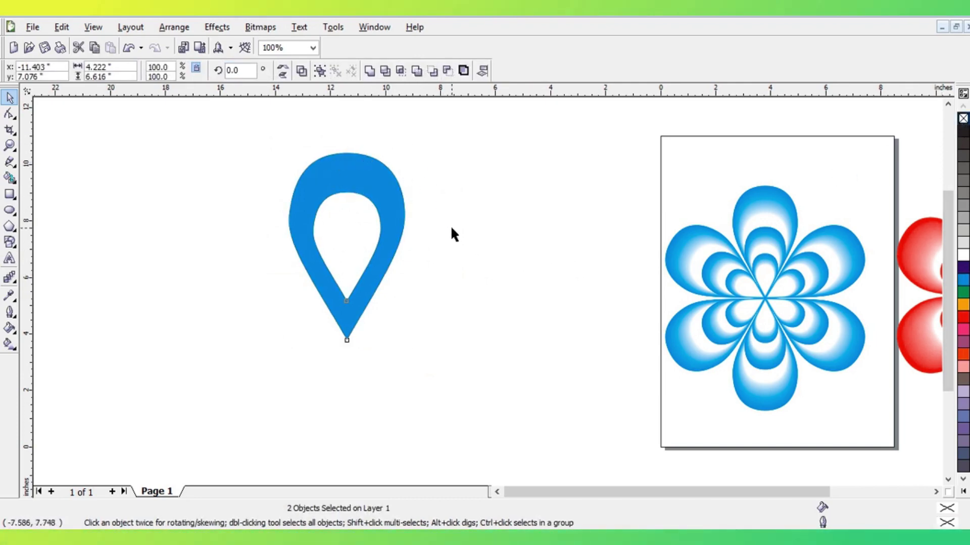
key(Escape)
Blend the white inner teardrop into the blue outer one with 20 steps and 0° rotation.
drag(272, 141, 339, 243)
drag(424, 368, 434, 375)
click(217, 26)
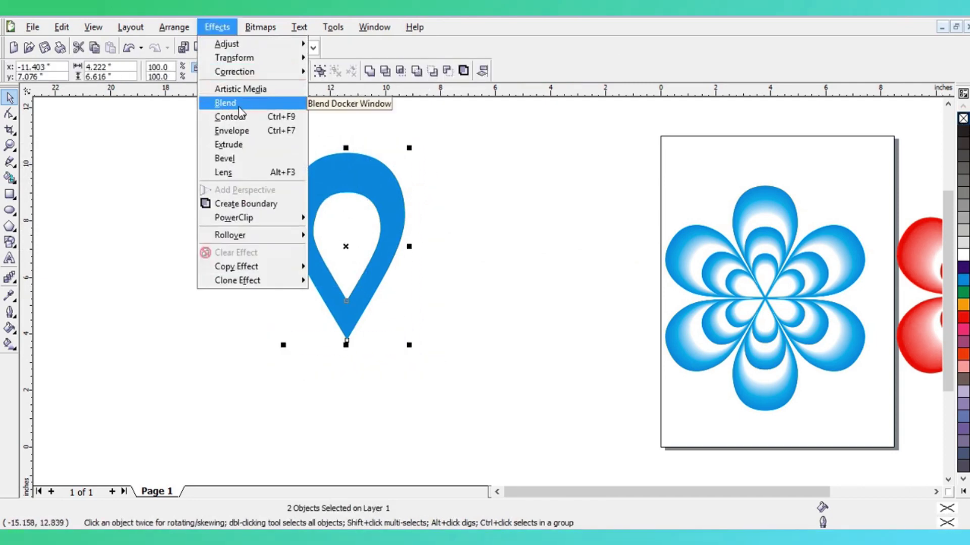
click(242, 104)
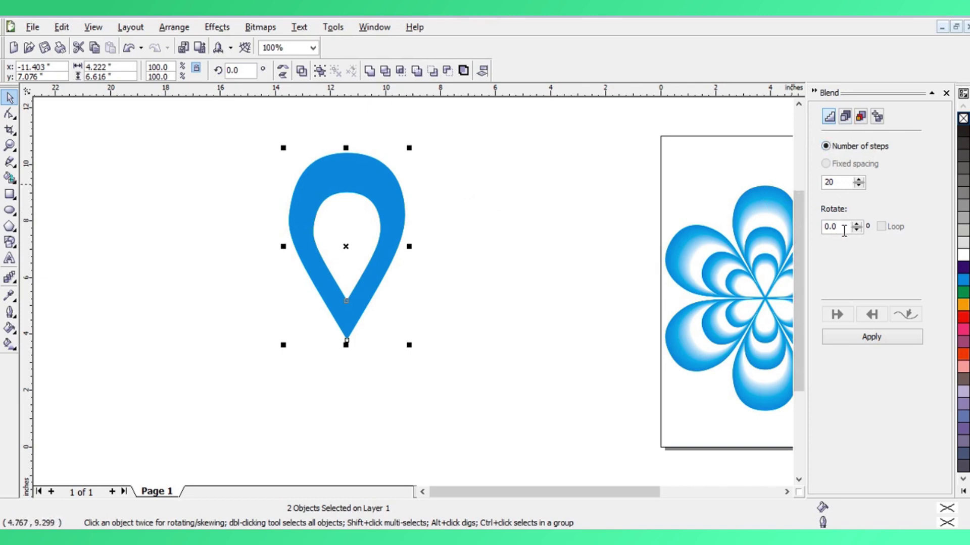
click(872, 337)
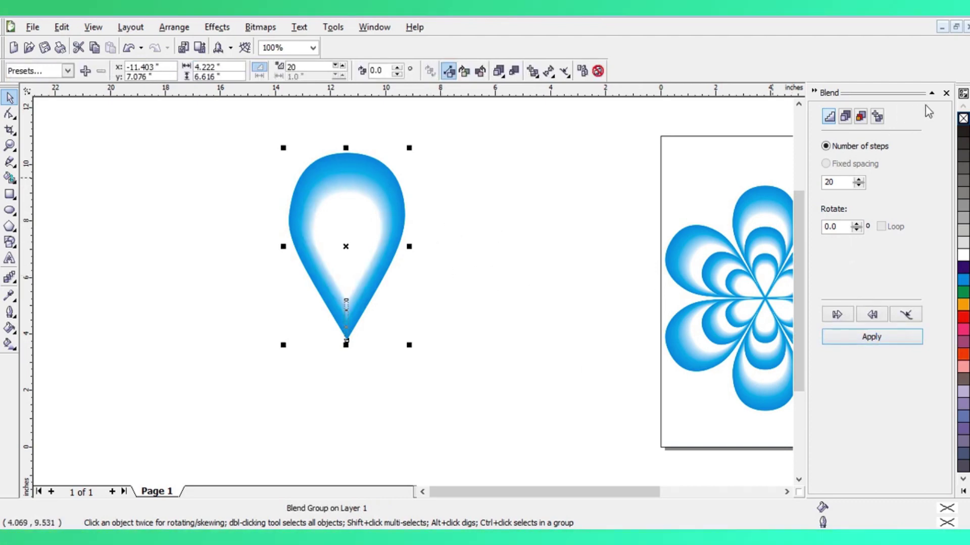
click(946, 94)
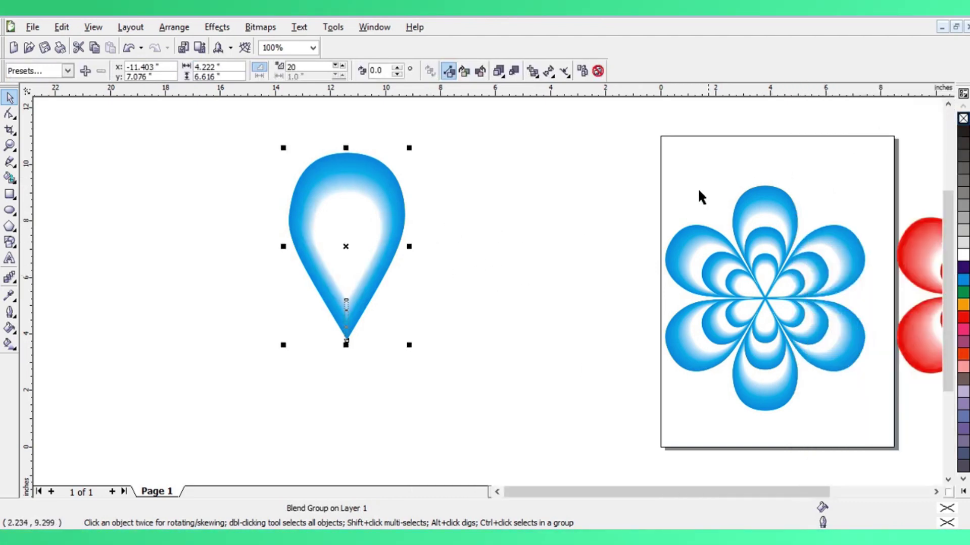
Group the blended teardrop into a single petal object.
click(419, 204)
drag(263, 135, 426, 306)
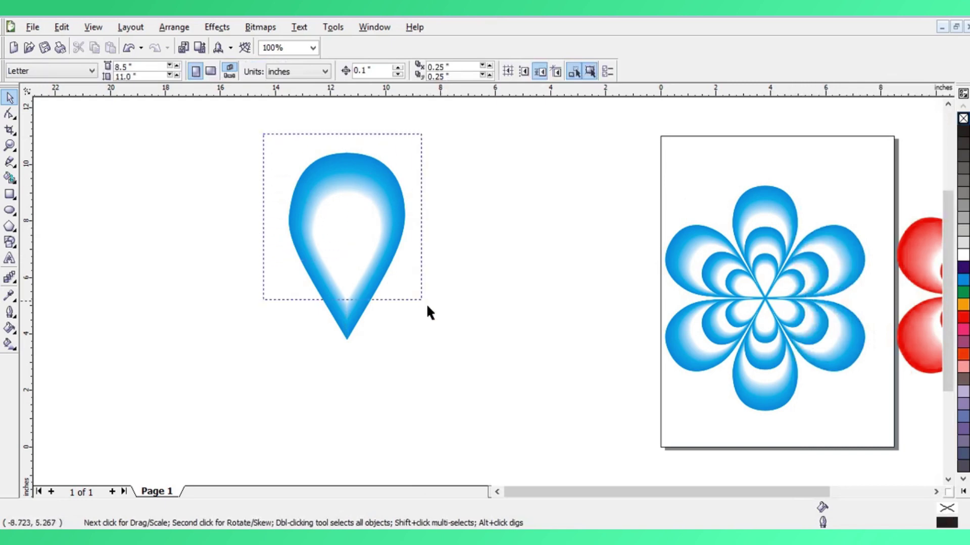
drag(466, 378, 467, 379)
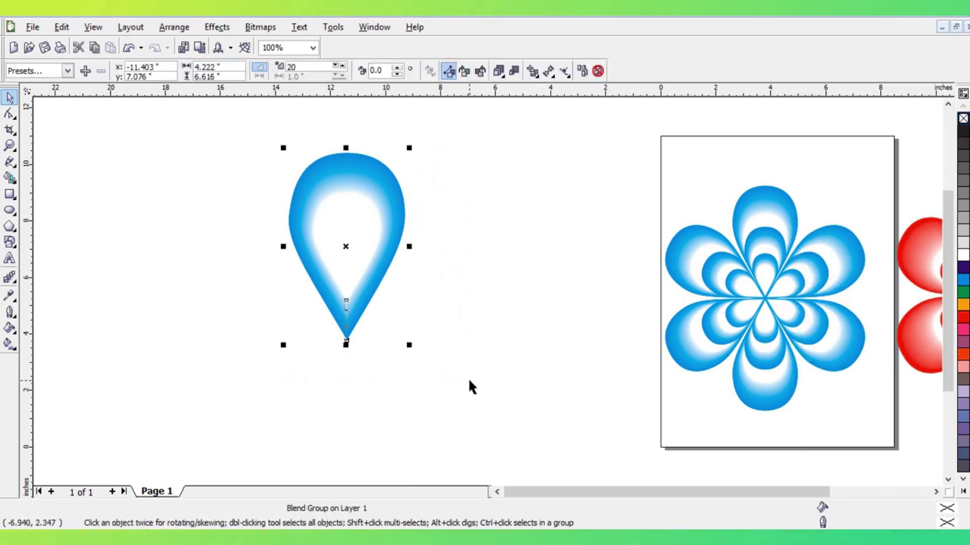
click(171, 28)
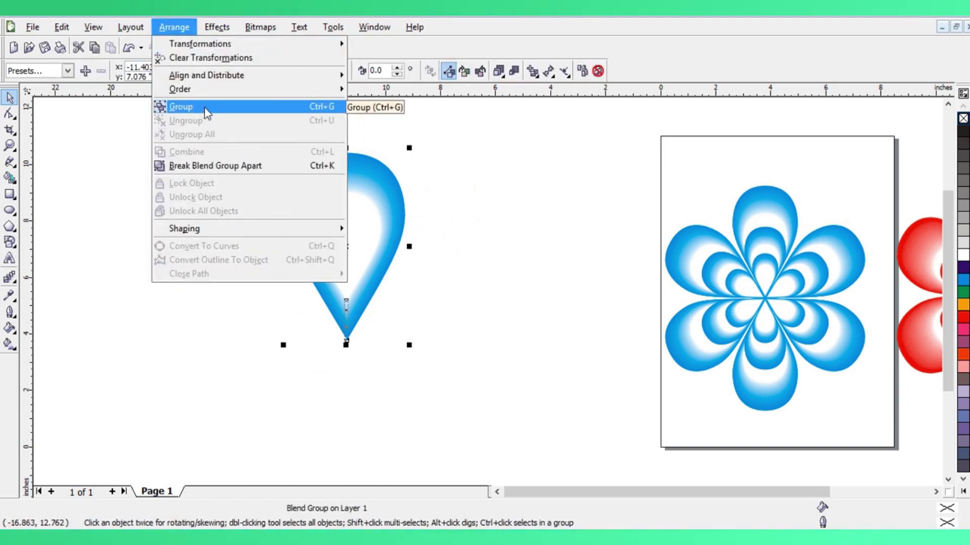
click(190, 107)
click(158, 168)
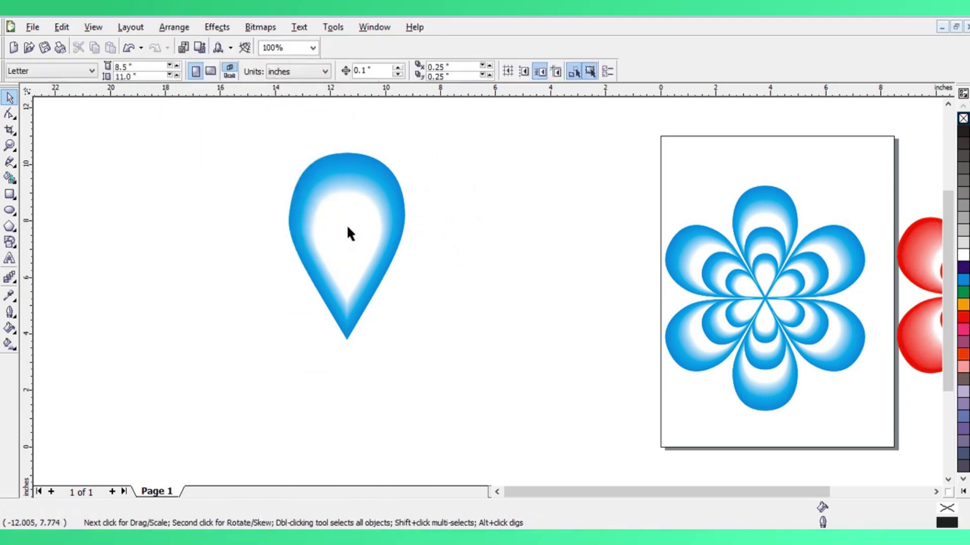
Move the petal's centre of rotation down to its pointed bottom tip.
click(342, 225)
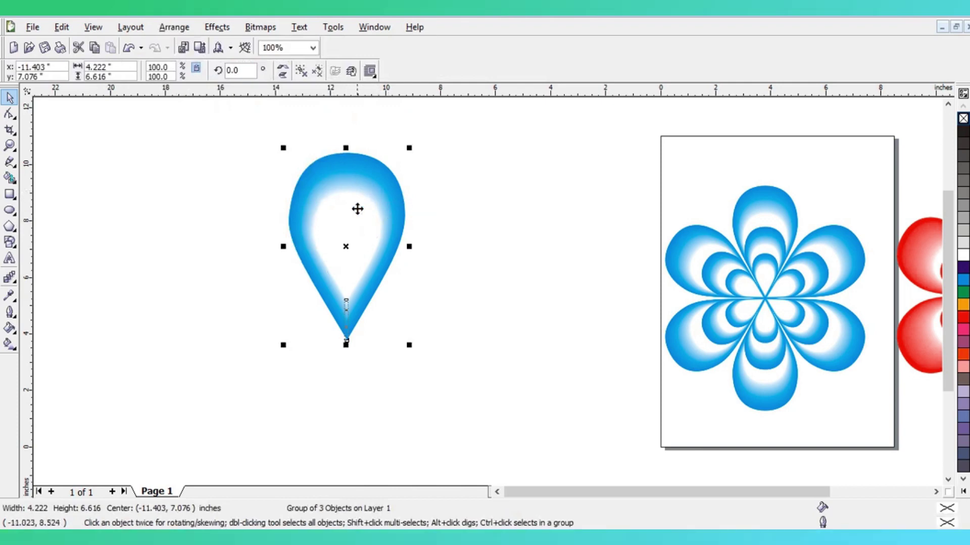
click(358, 203)
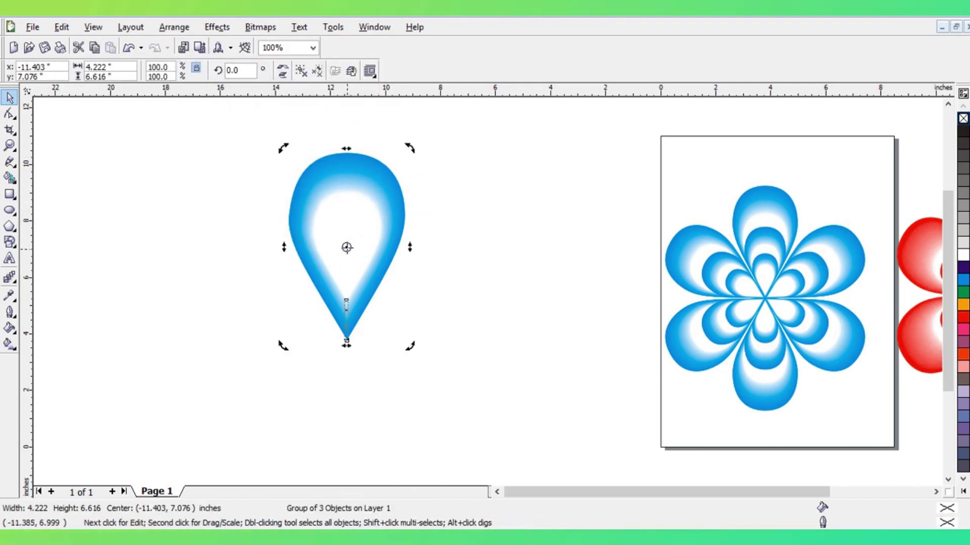
drag(347, 247, 346, 304)
Create five duplicates of the petal, each rotated a further 60° about its tip, to complete a six-petal flower.
click(164, 26)
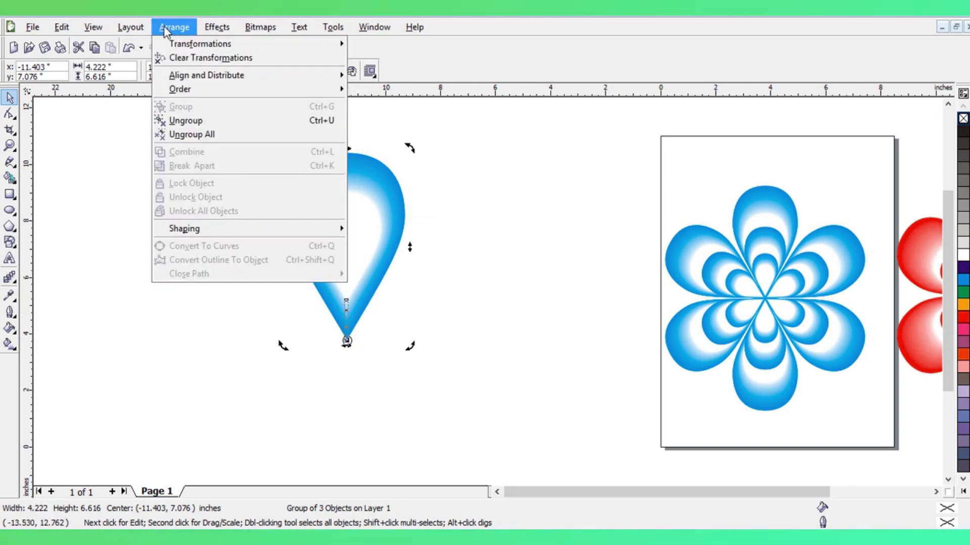
mouse_move(190, 45)
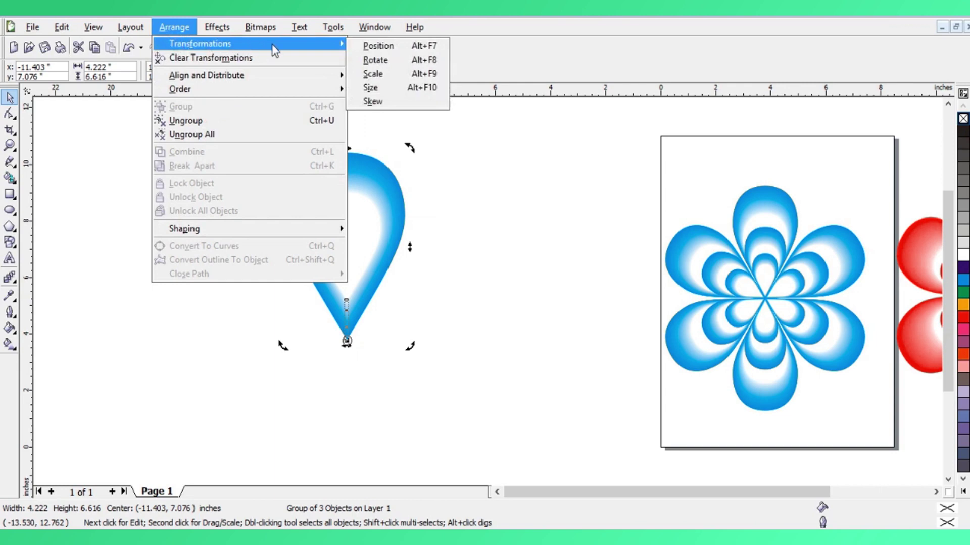
click(391, 64)
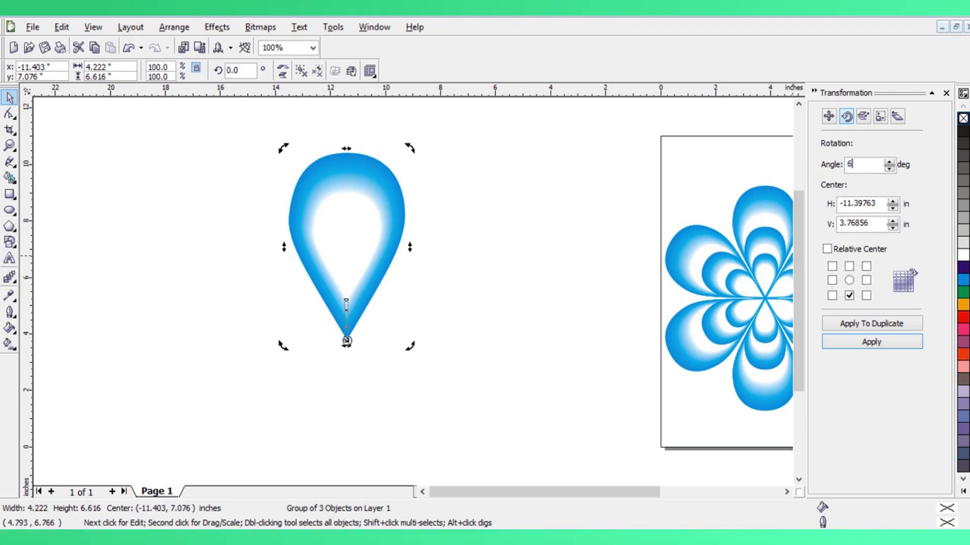
click(872, 326)
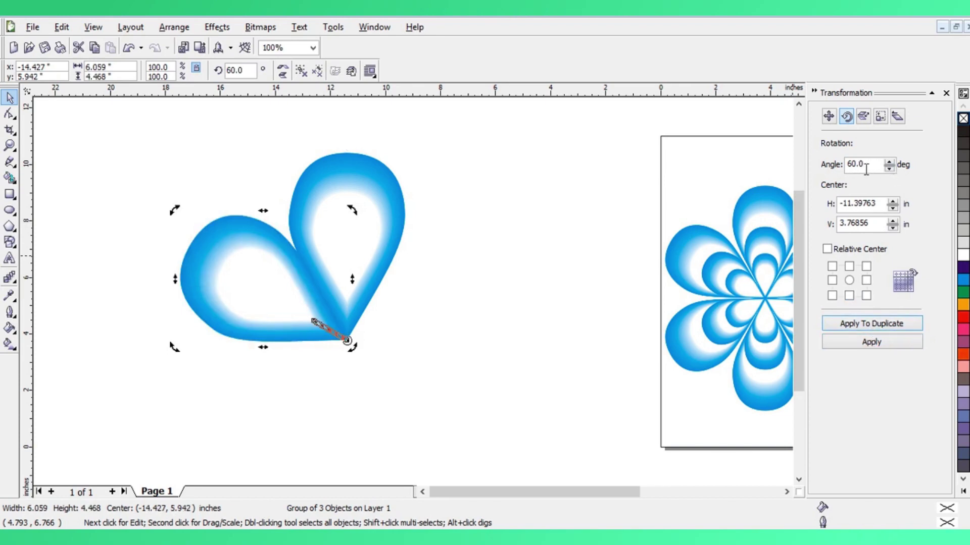
click(868, 326)
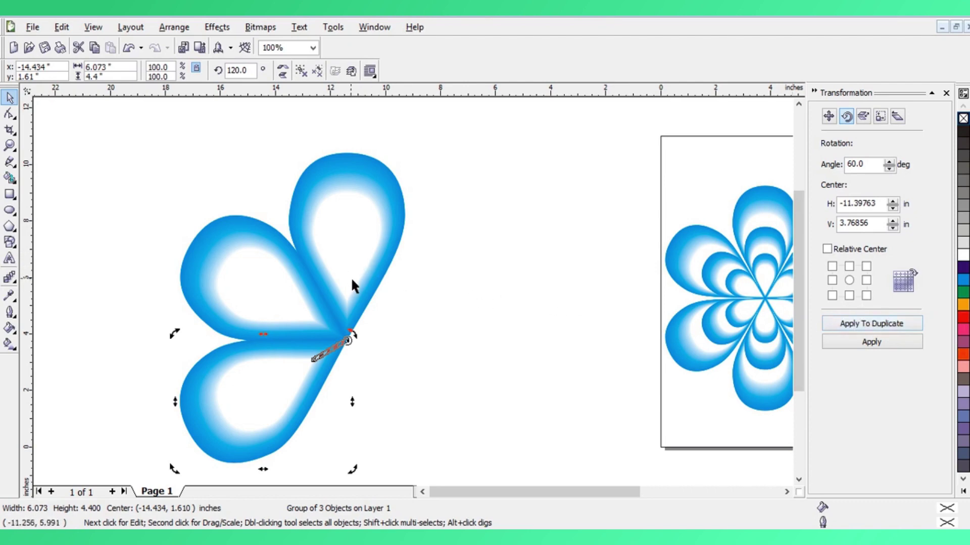
click(864, 326)
click(866, 327)
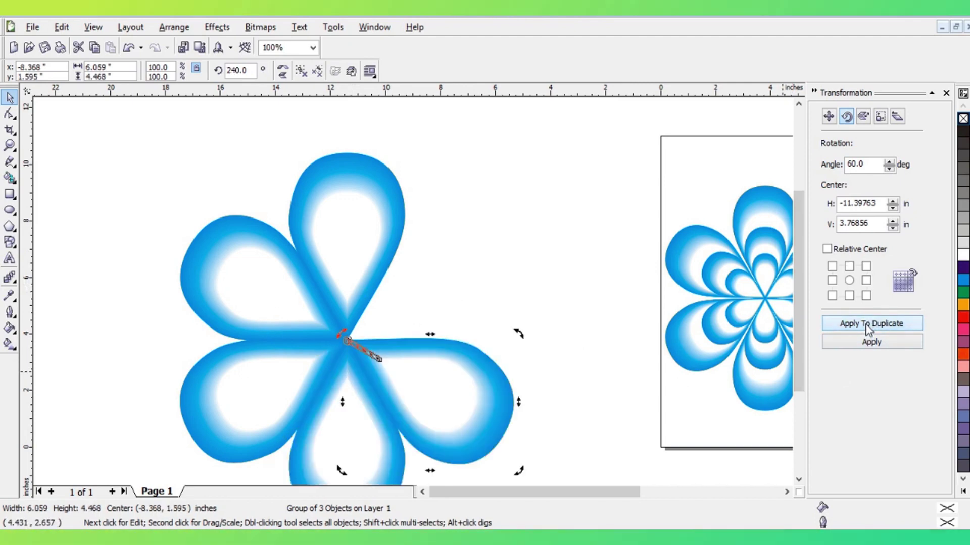
click(868, 328)
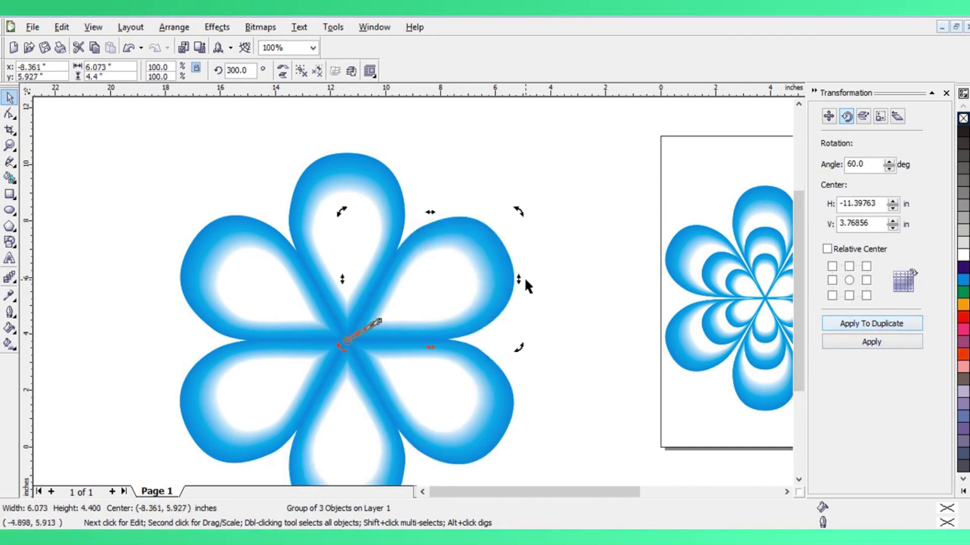
click(946, 94)
Group all six petals into one flower.
drag(944, 305, 943, 330)
drag(140, 104, 571, 448)
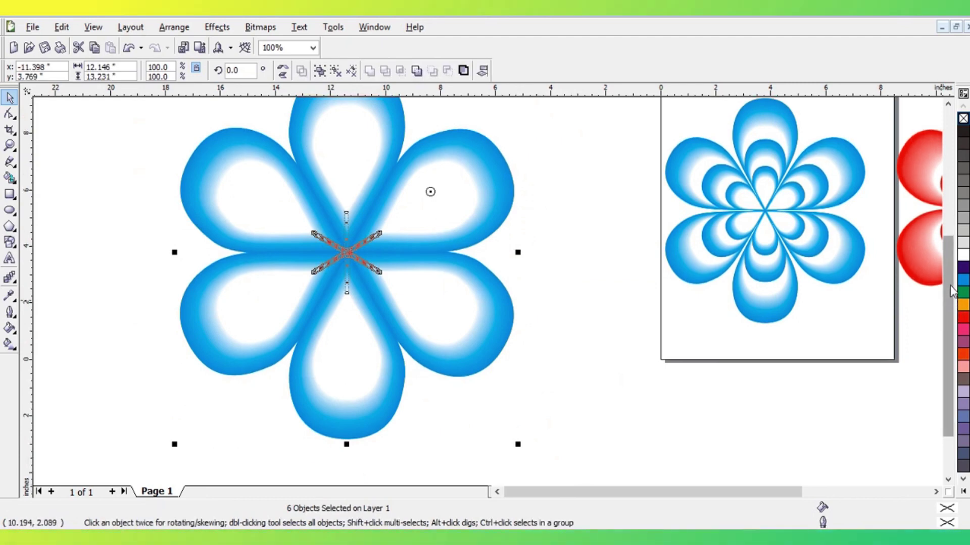
scroll(951, 295, up, 2)
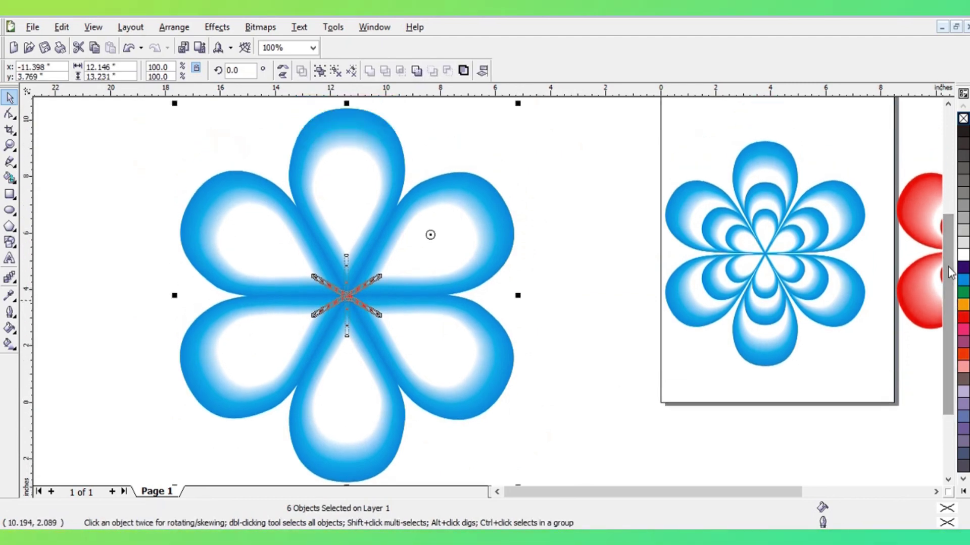
click(320, 71)
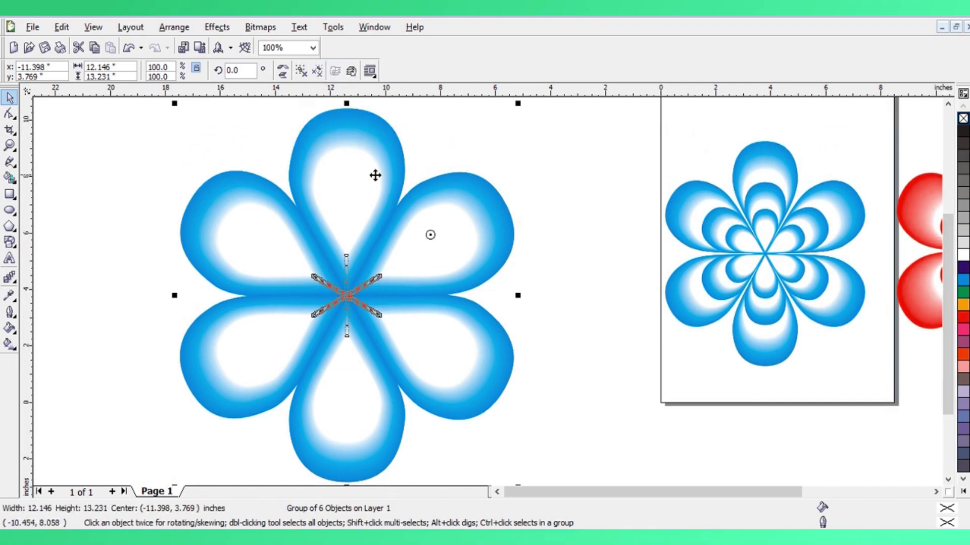
Create two smaller concentric copies of the flower inside it, scaled to about 74.2% and 48.0% of the original.
drag(517, 106, 486, 155)
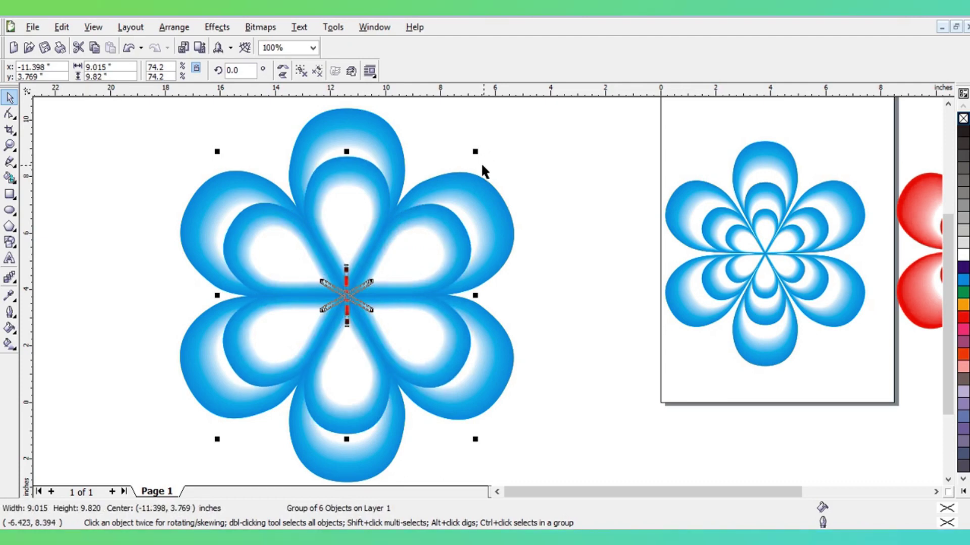
drag(476, 155, 442, 203)
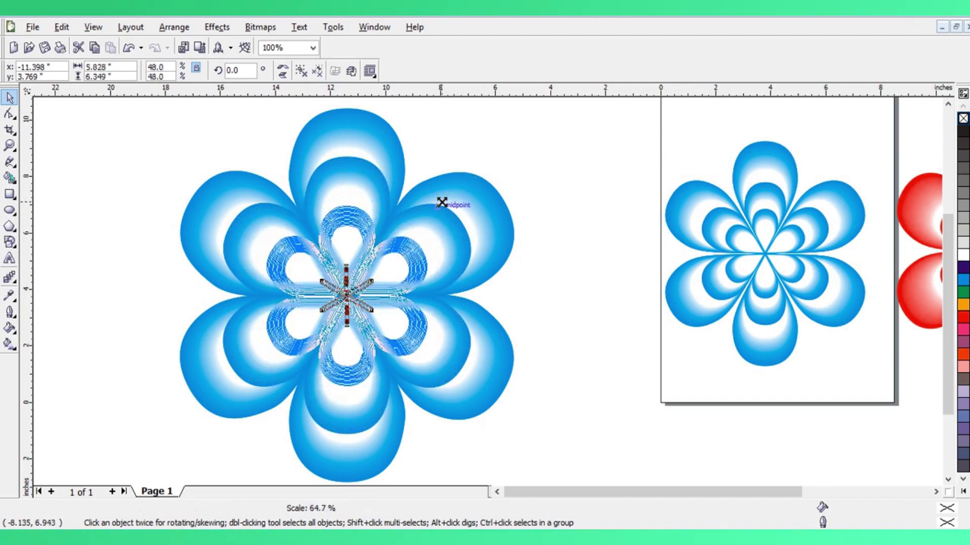
drag(442, 205, 443, 207)
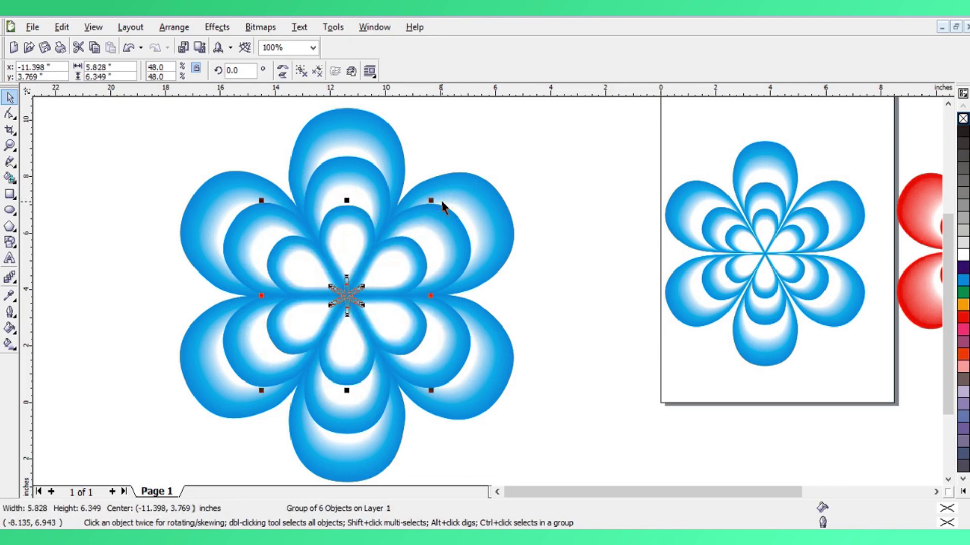
Group the three concentric flower layers into one object.
scroll(525, 270, down, 1)
click(531, 303)
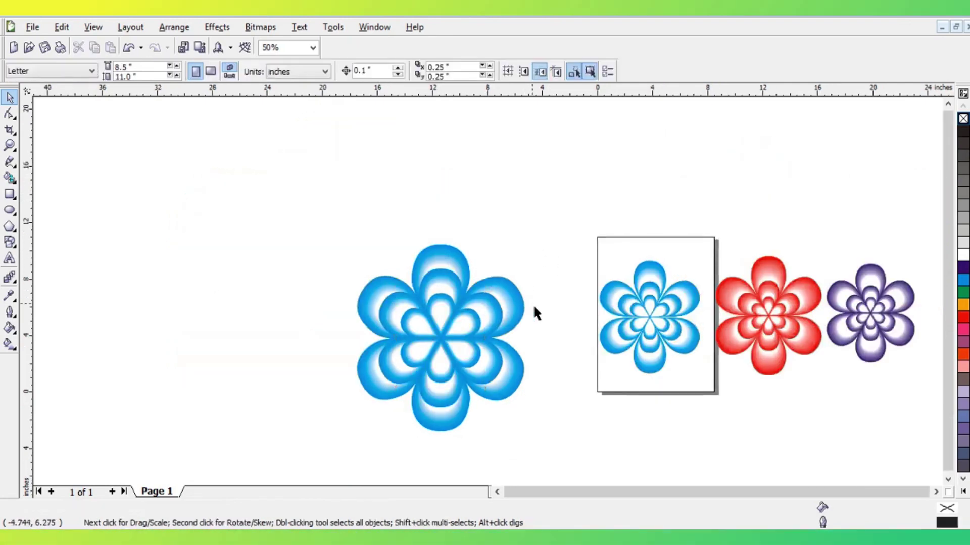
scroll(947, 362, down, 1)
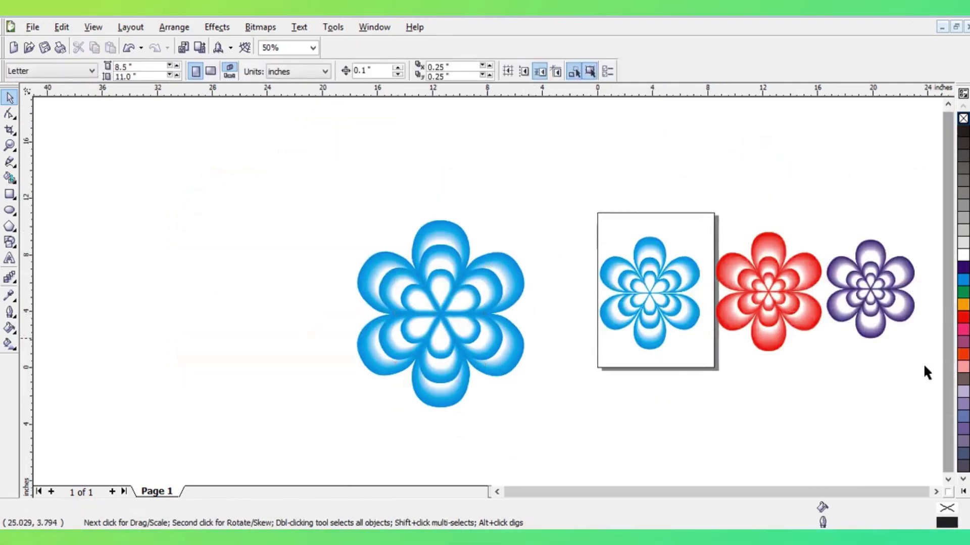
drag(316, 203, 571, 440)
click(510, 401)
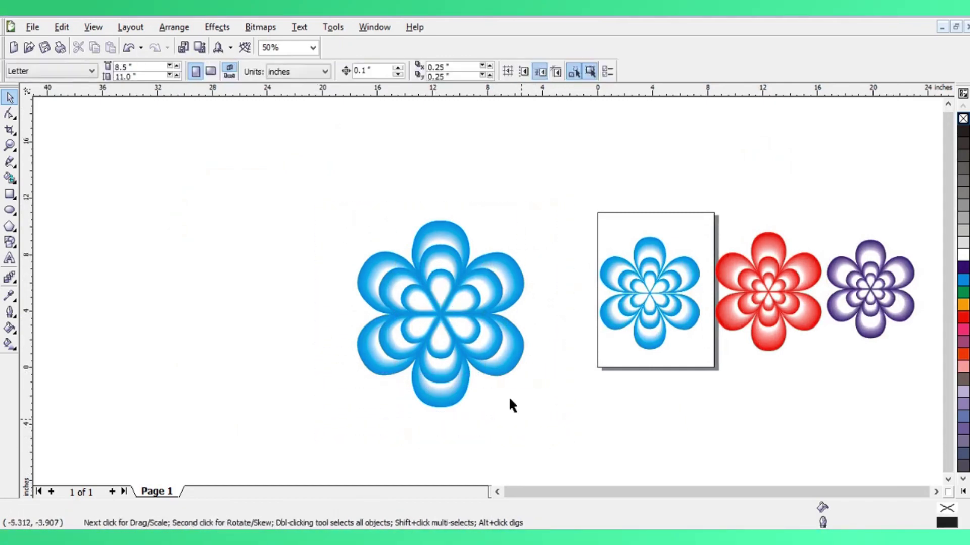
drag(322, 197, 552, 438)
key(ctrl+g)
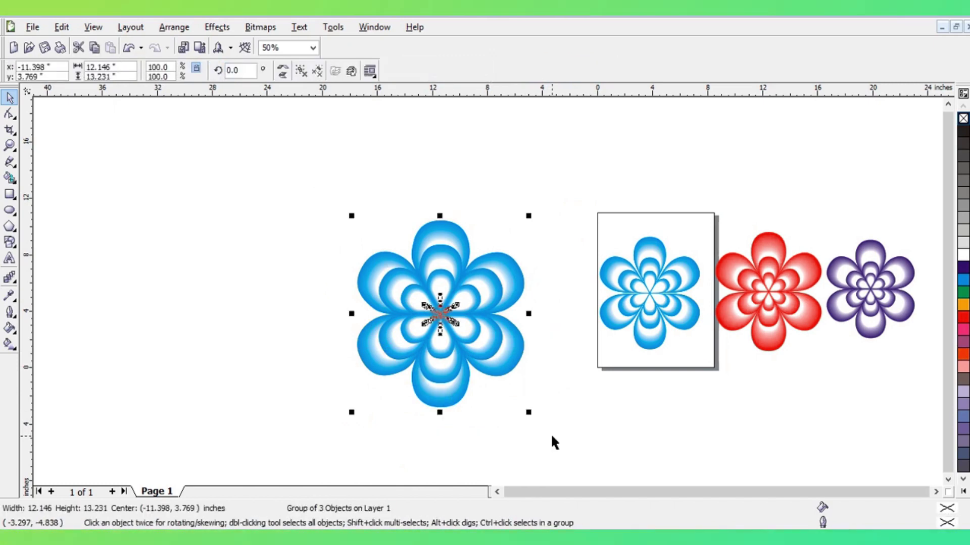
Move the grouped flower up by about 1.1 inches.
click(597, 423)
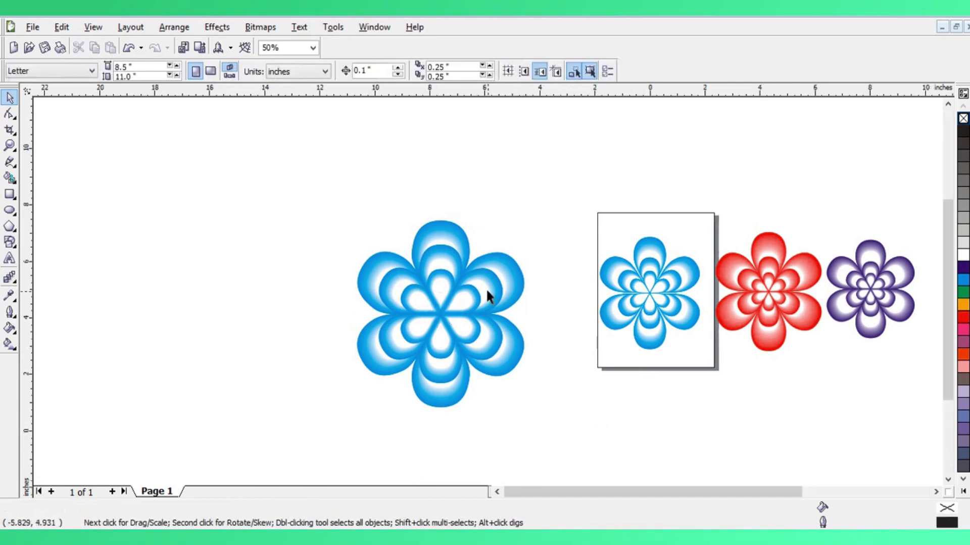
scroll(479, 307, up, 1)
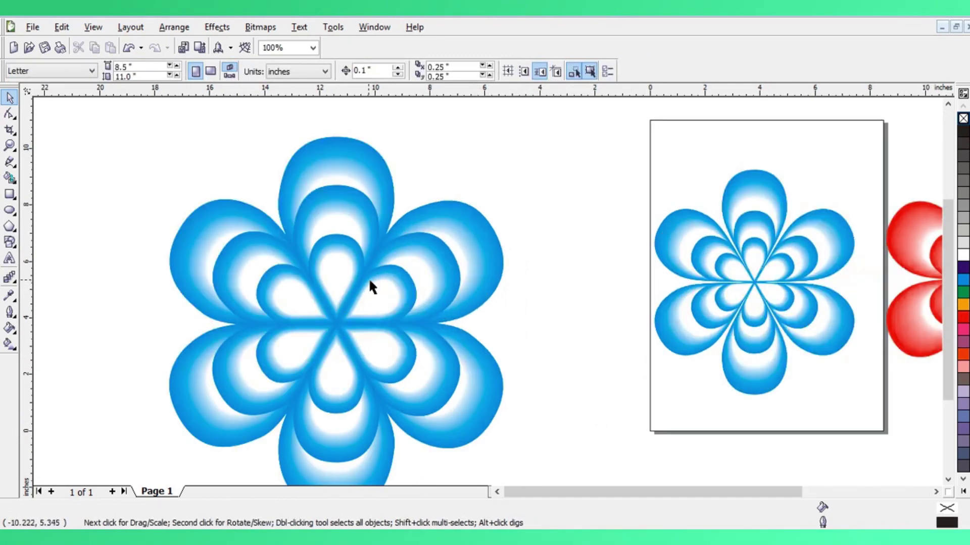
drag(343, 300, 345, 271)
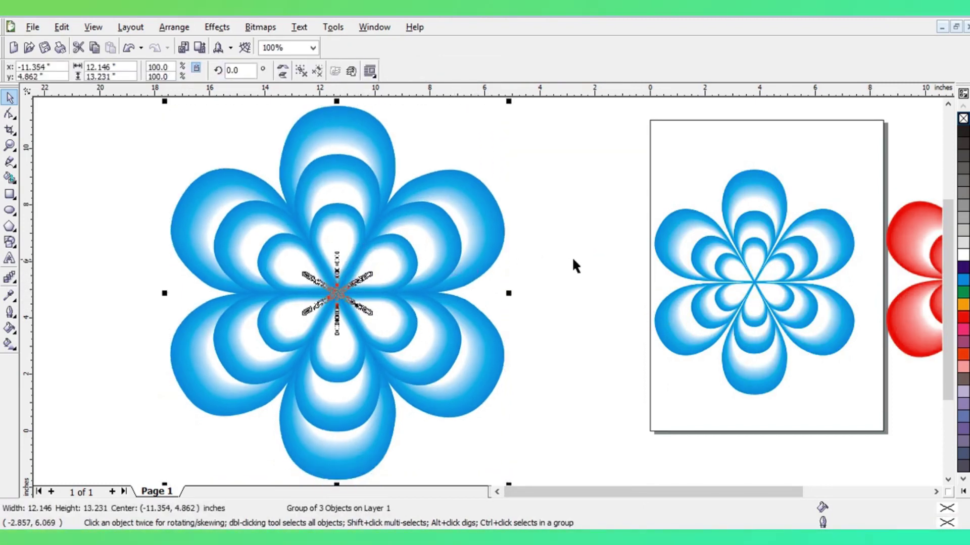